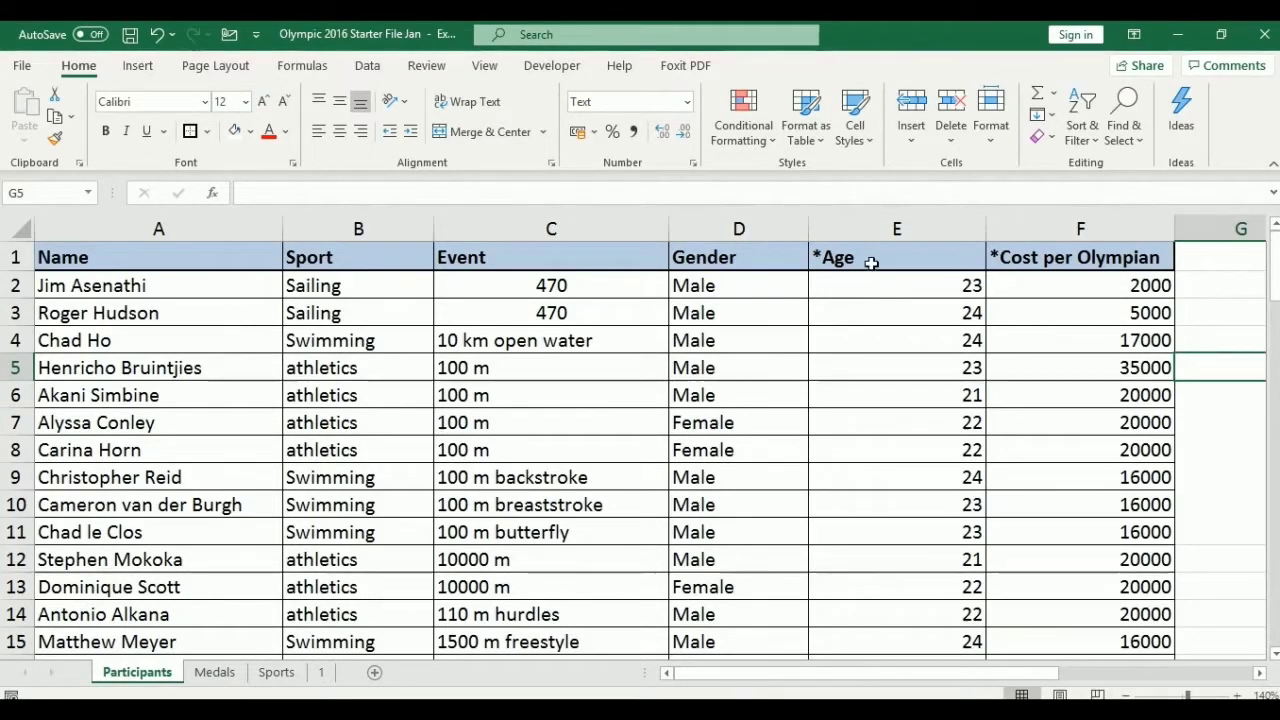
# - Sort the whole participants table, including its header row, by *Age cell values from smallest to largest
pyautogui.click(62, 252)
pyautogui.moveTo(168, 275); pyautogui.dragTo(1060, 370)
pyautogui.scroll(19, 1057, 394)
pyautogui.scroll(9, 1057, 394)
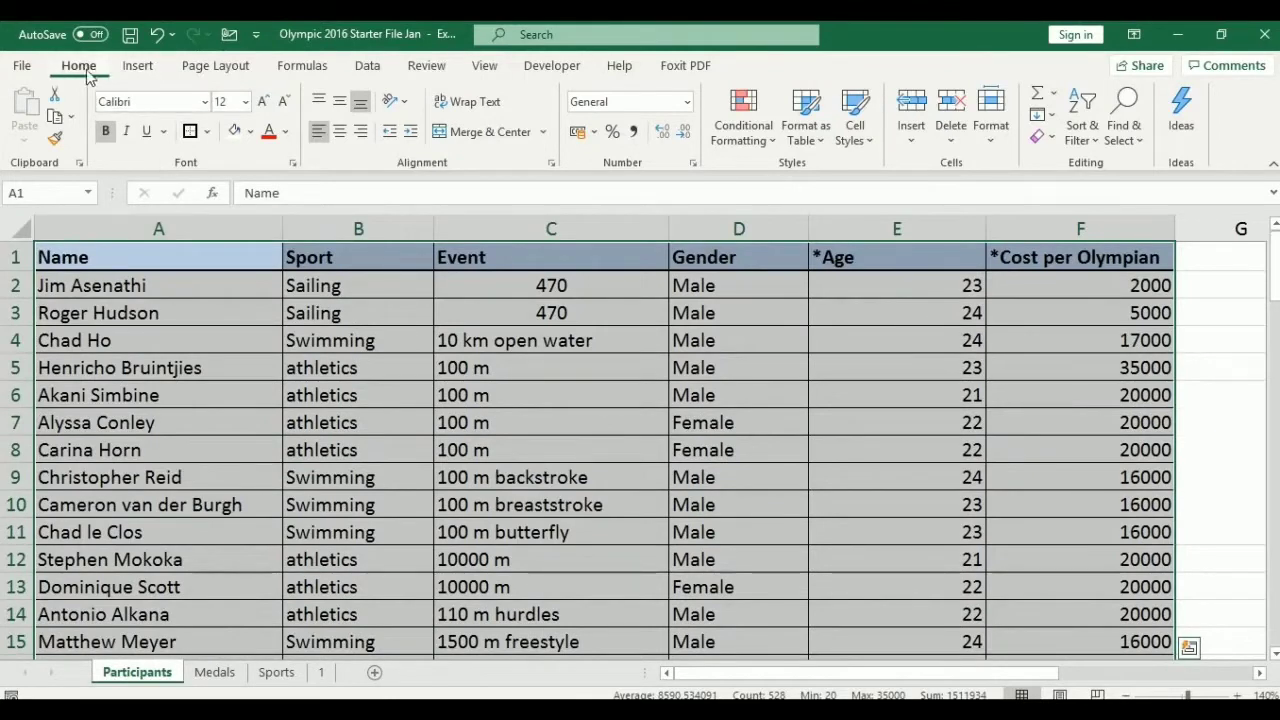
pyautogui.click(1099, 143)
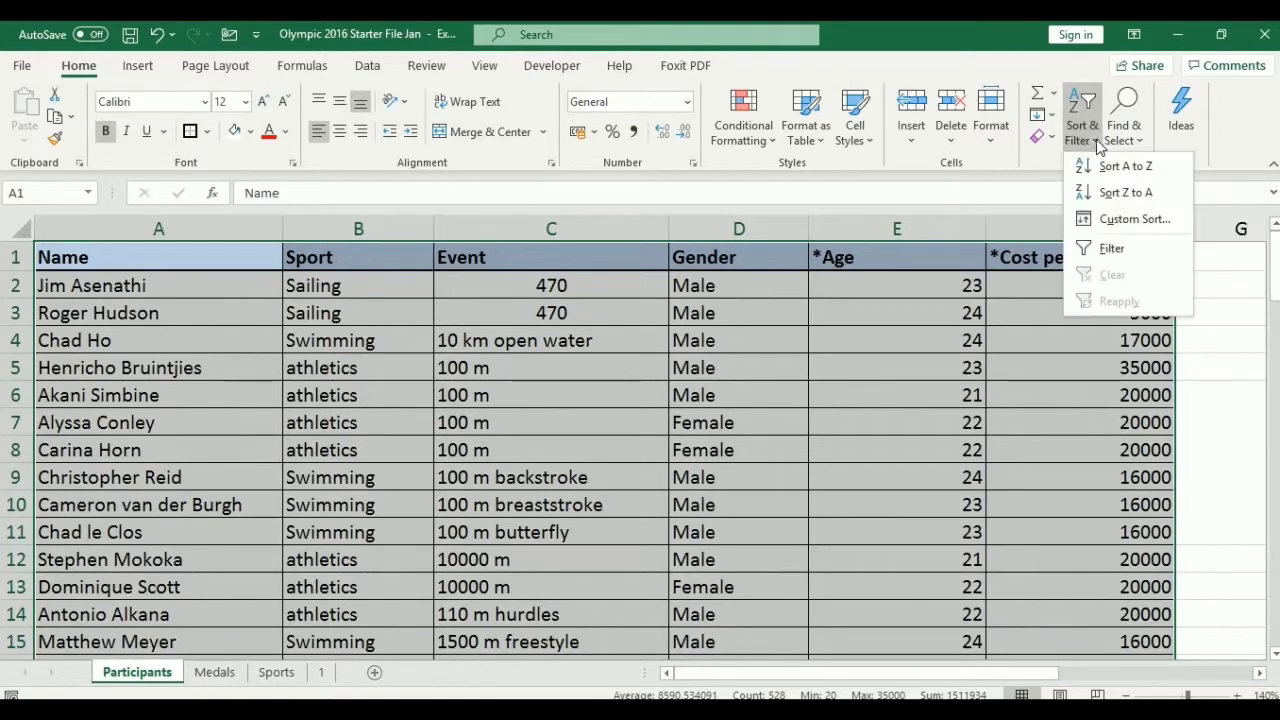
pyautogui.click(1146, 222)
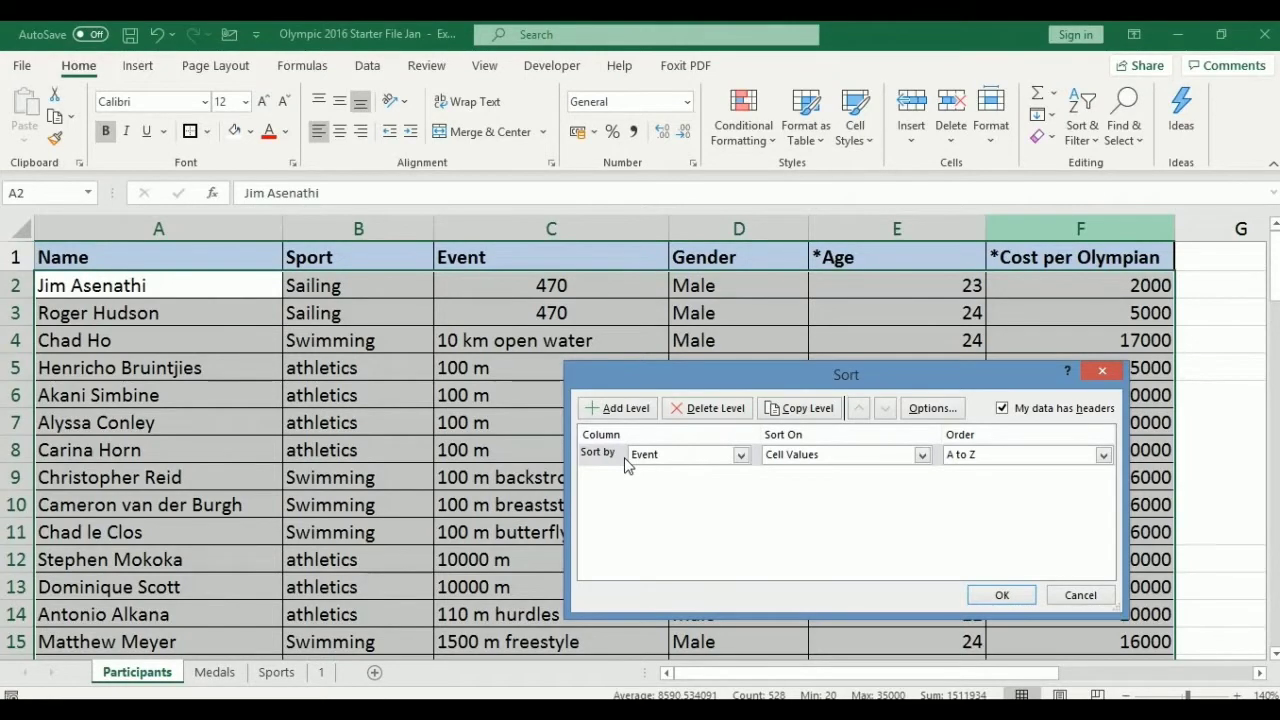
pyautogui.click(740, 455)
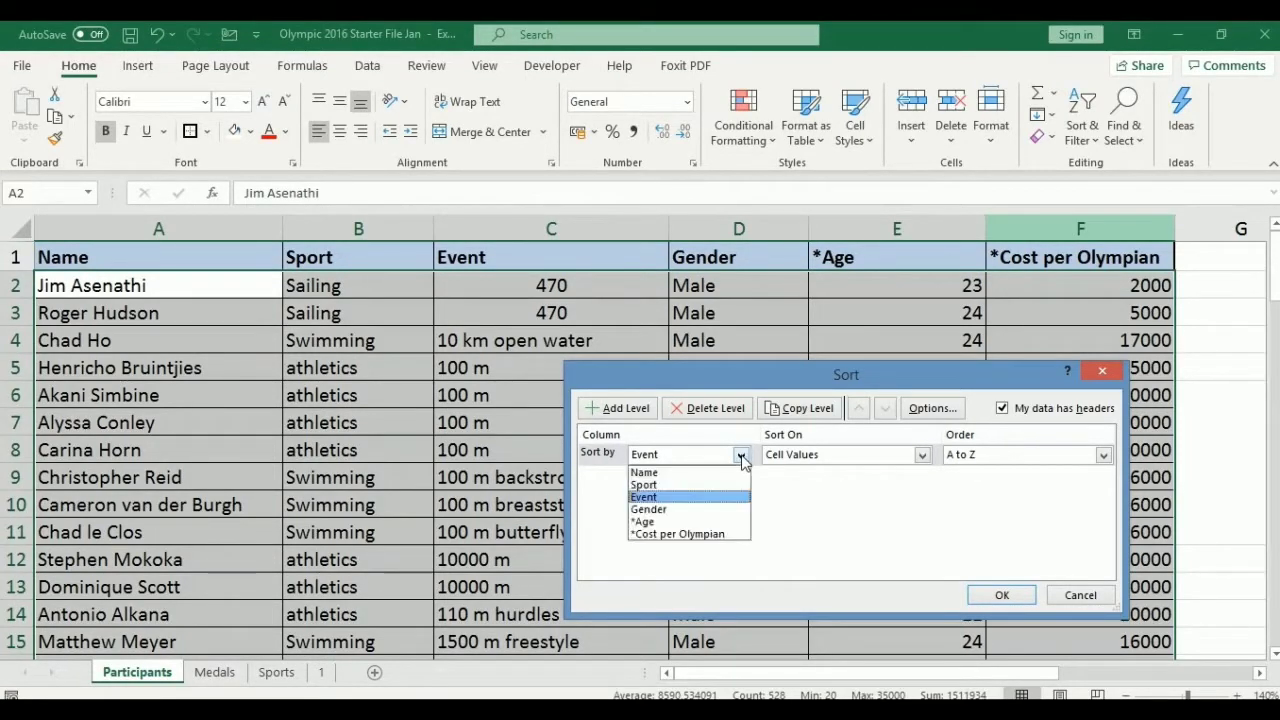
pyautogui.click(647, 521)
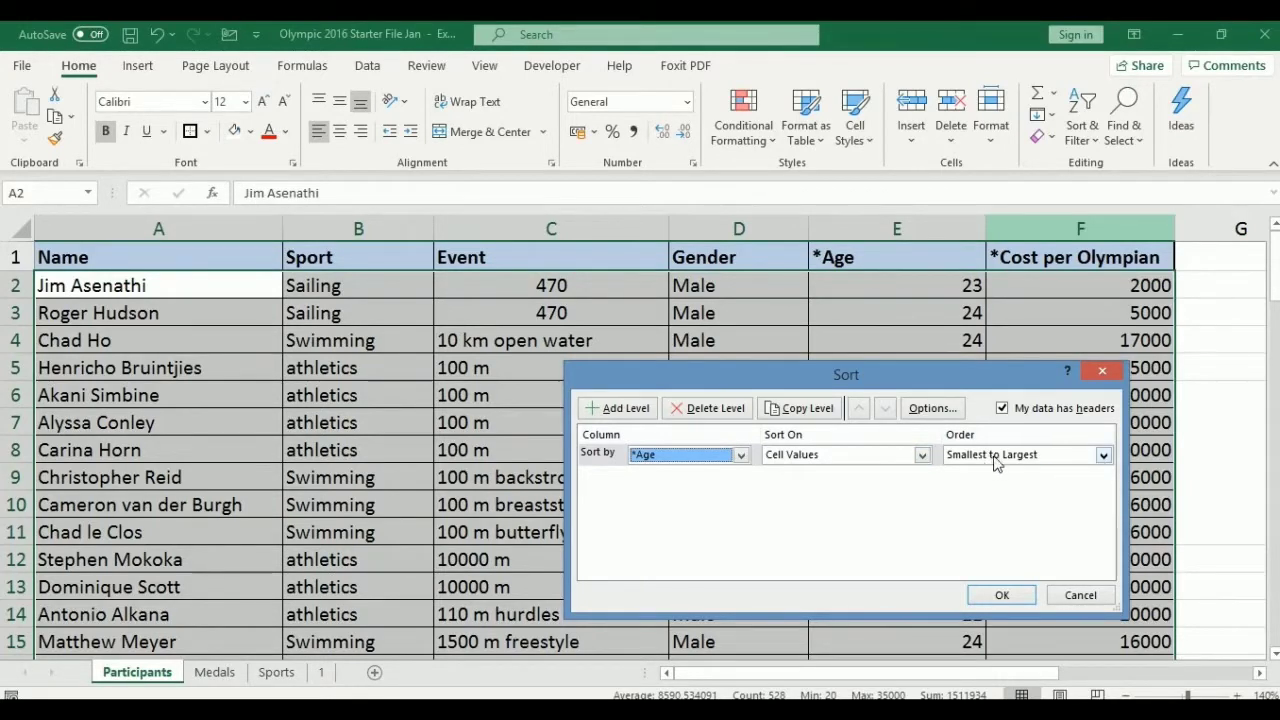
pyautogui.click(1104, 457)
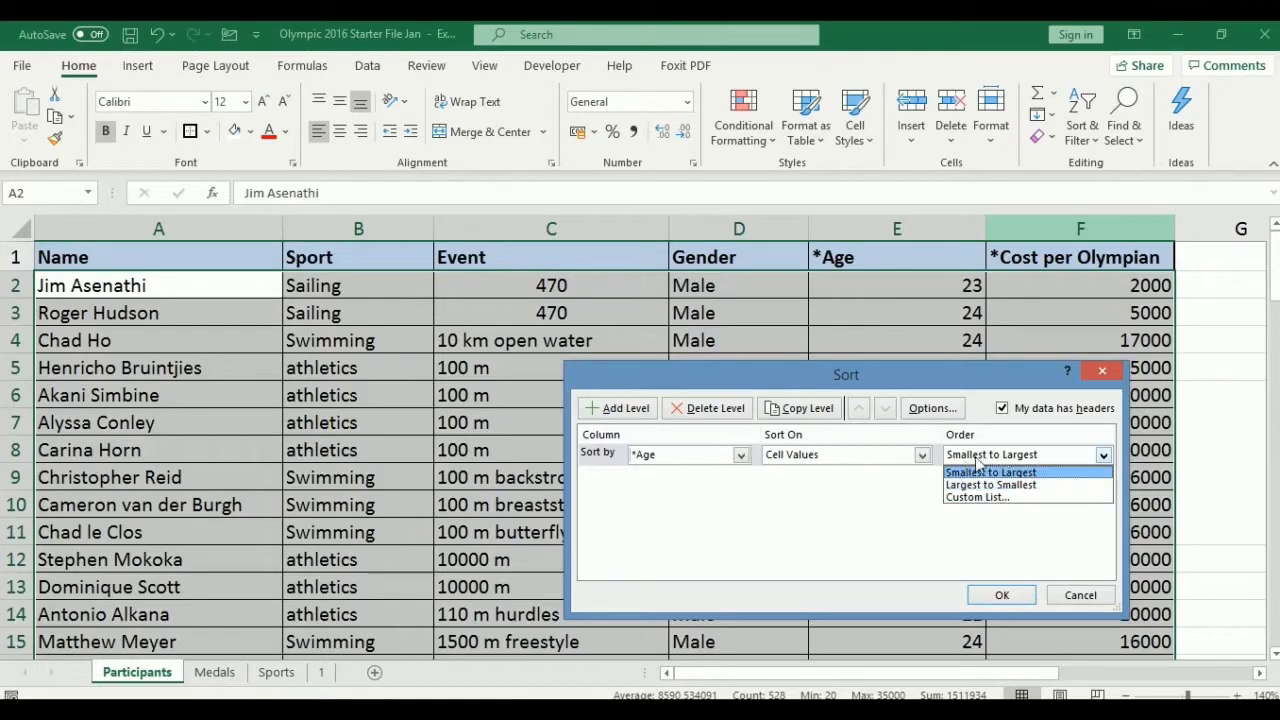
pyautogui.click(932, 518)
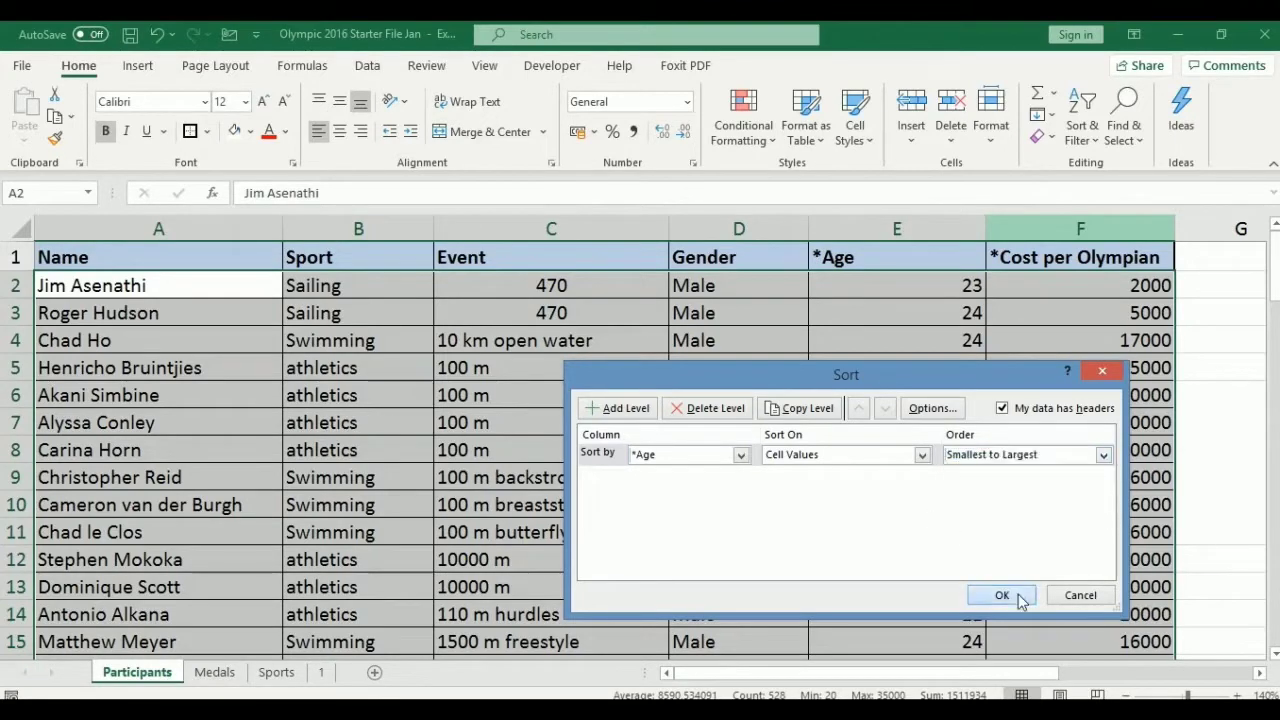
pyautogui.click(1002, 595)
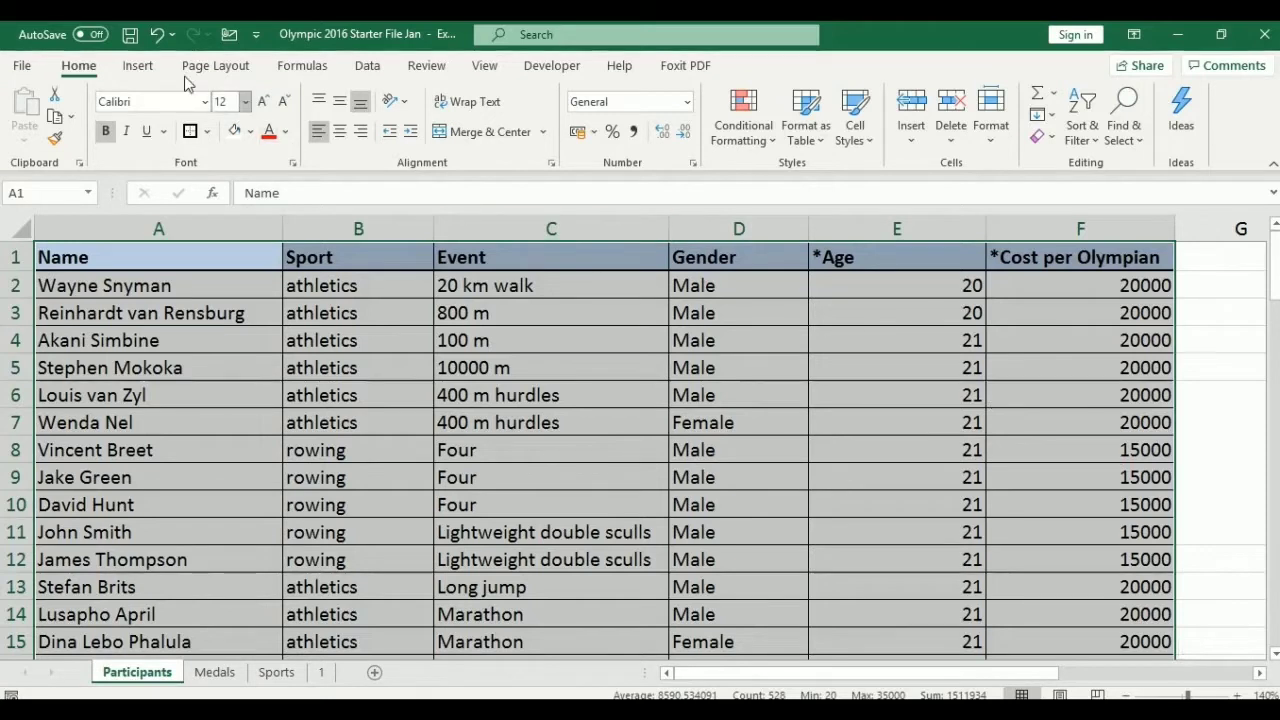
# - Start a Subtotal on the sorted participants table and group it at each change in *Age
pyautogui.click(368, 66)
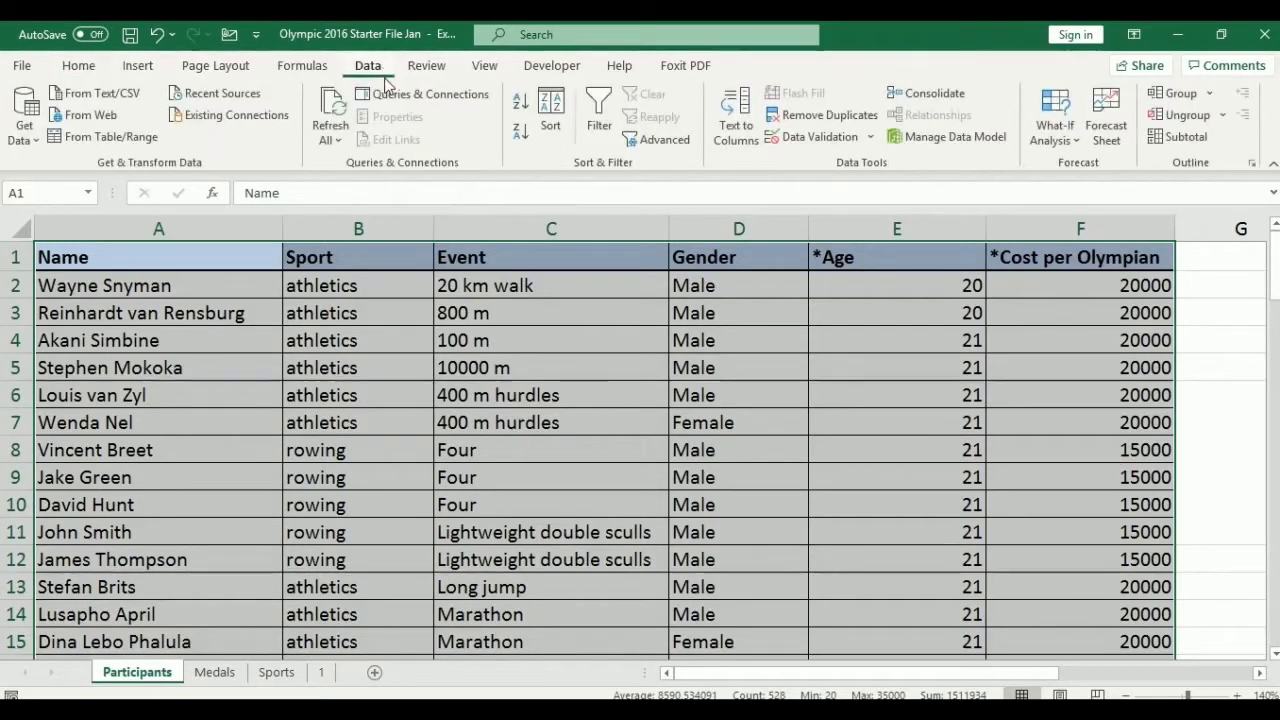
pyautogui.click(1185, 137)
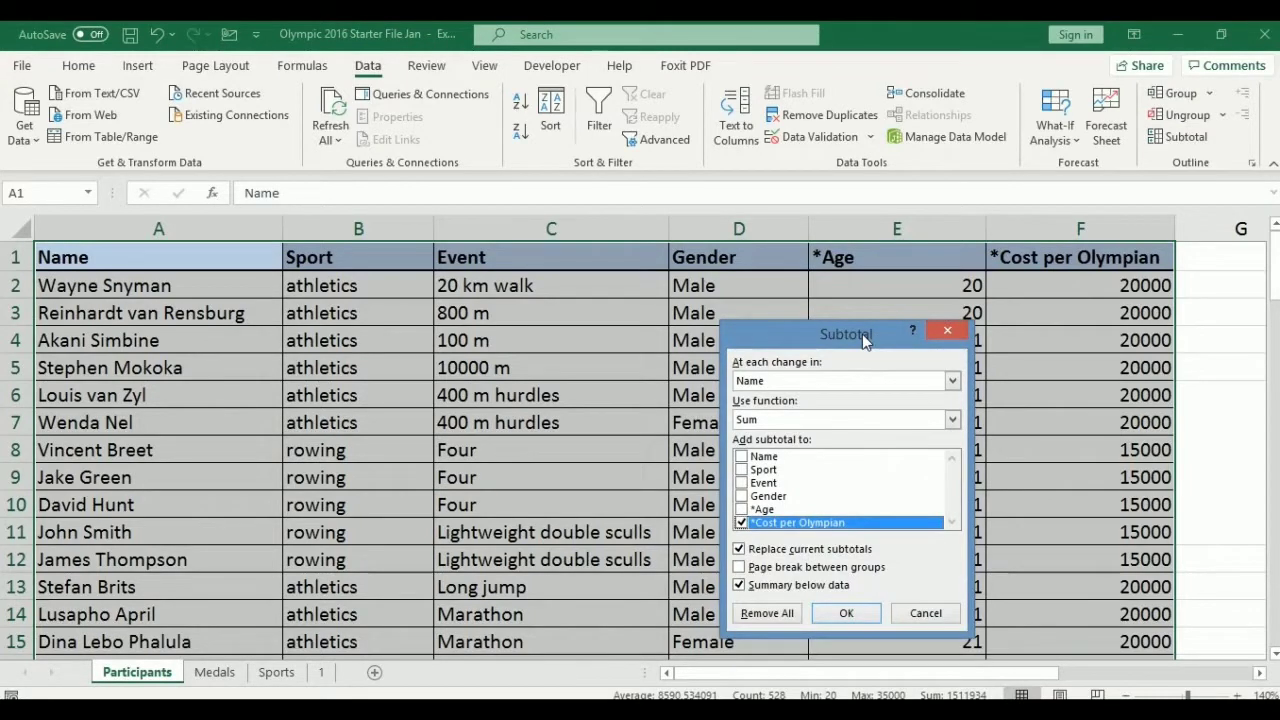
pyautogui.moveTo(865, 342); pyautogui.dragTo(866, 250)
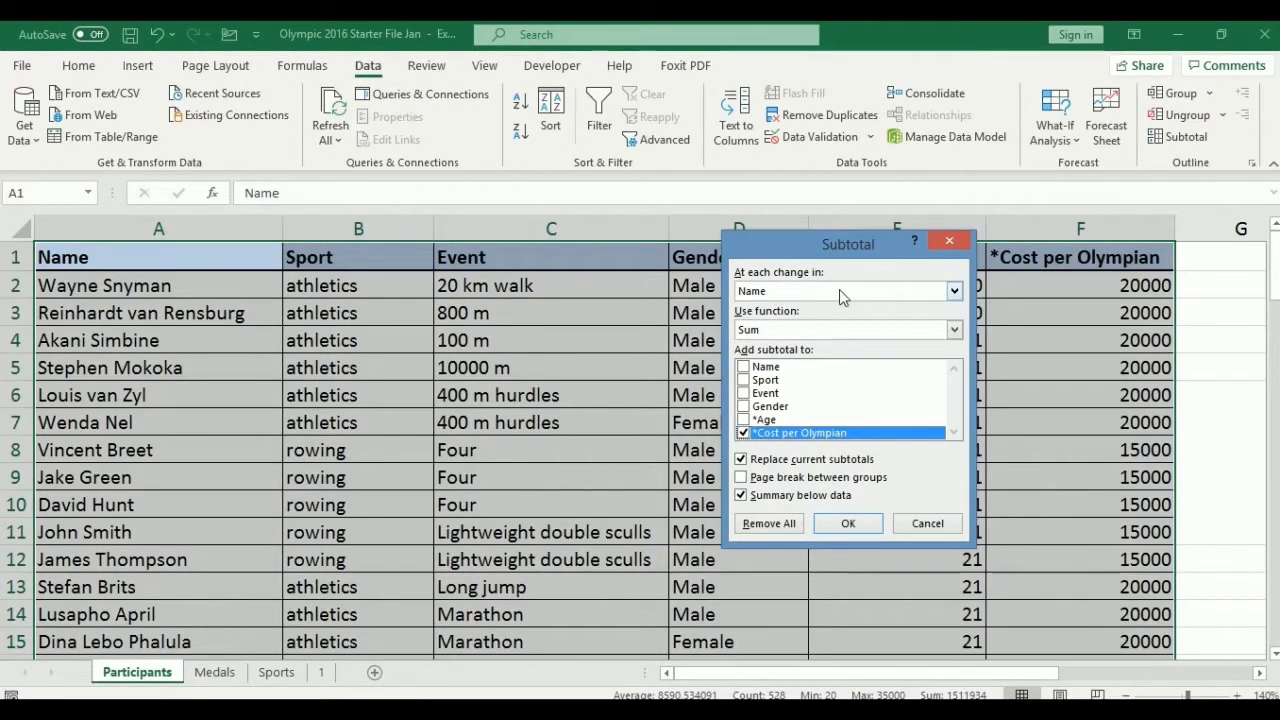
pyautogui.click(955, 291)
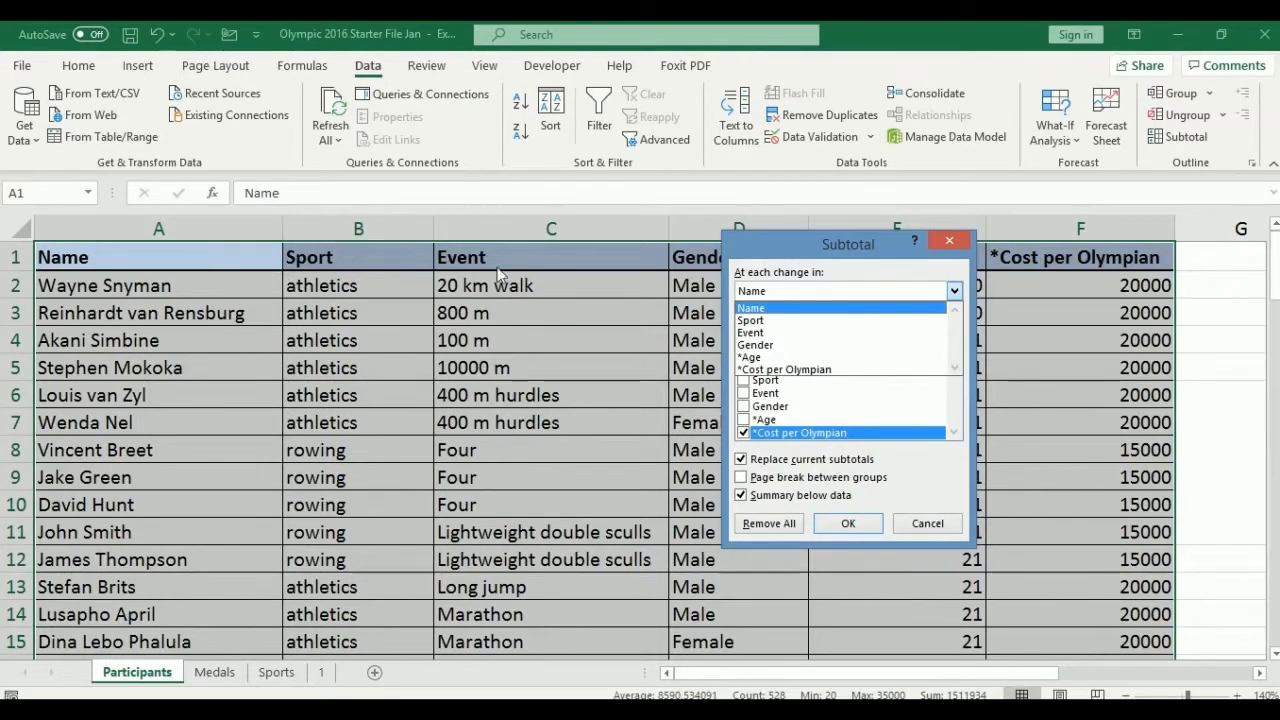
pyautogui.click(777, 279)
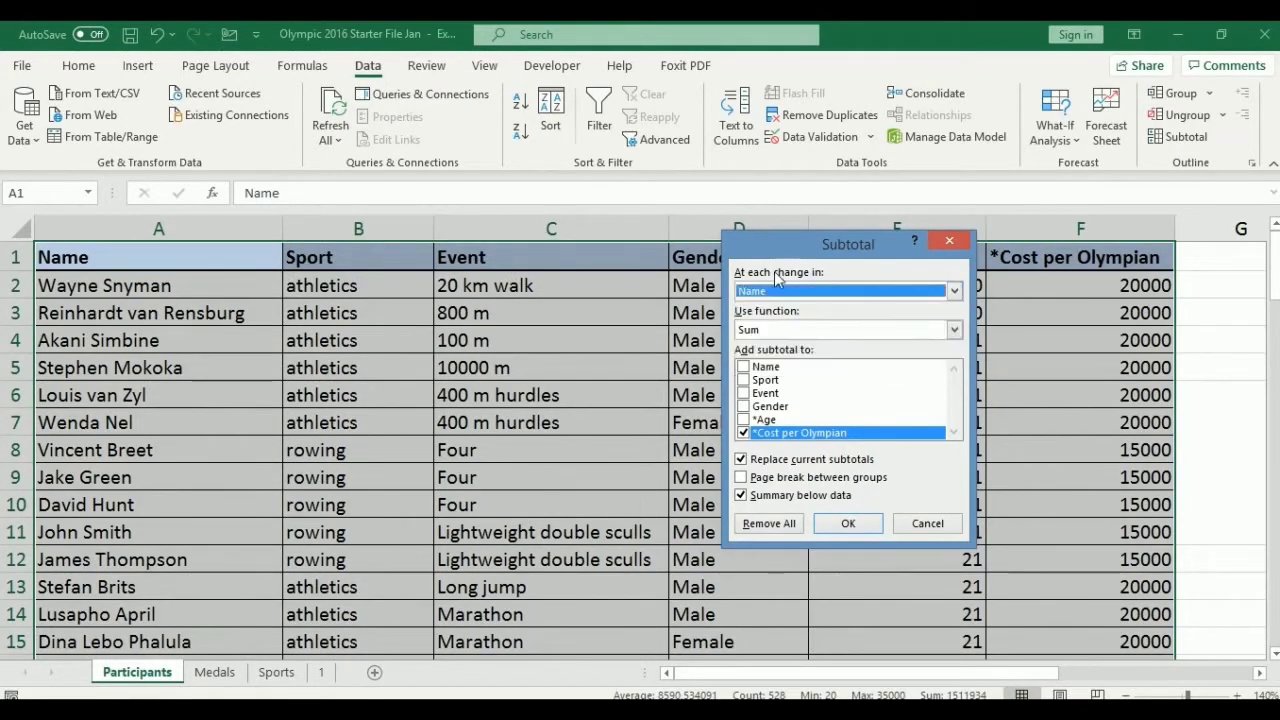
pyautogui.click(955, 291)
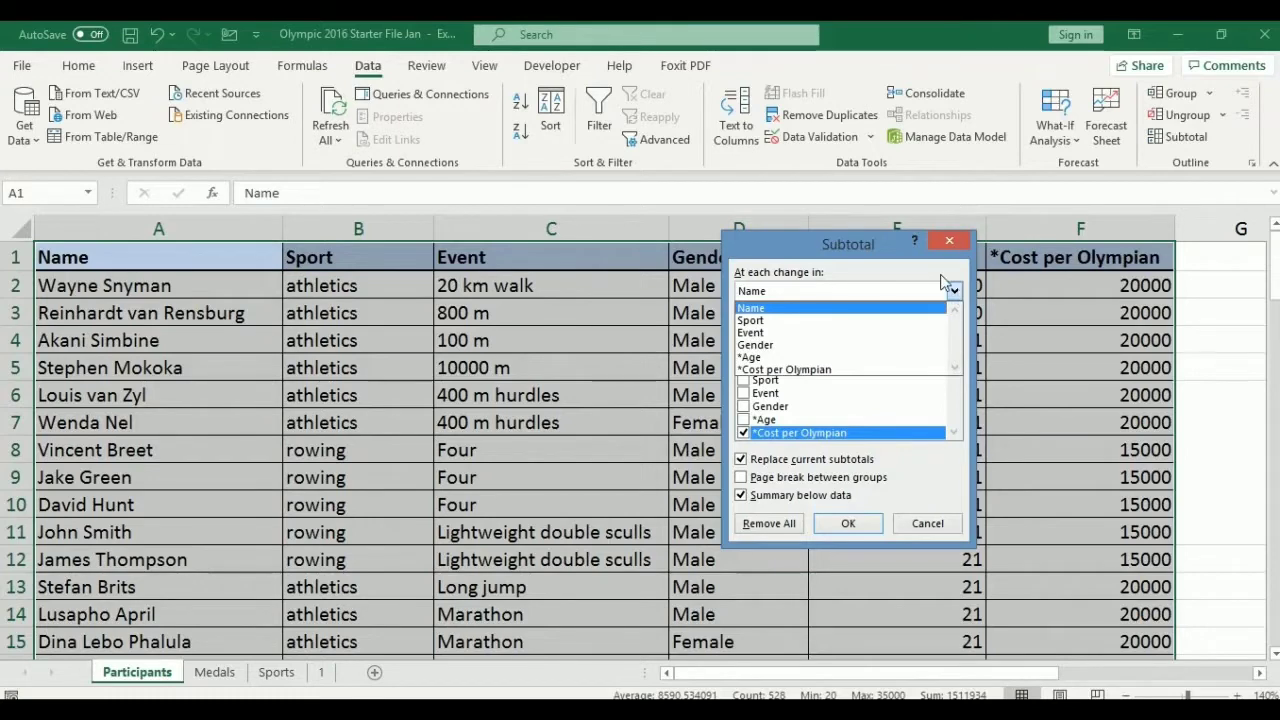
pyautogui.click(896, 291)
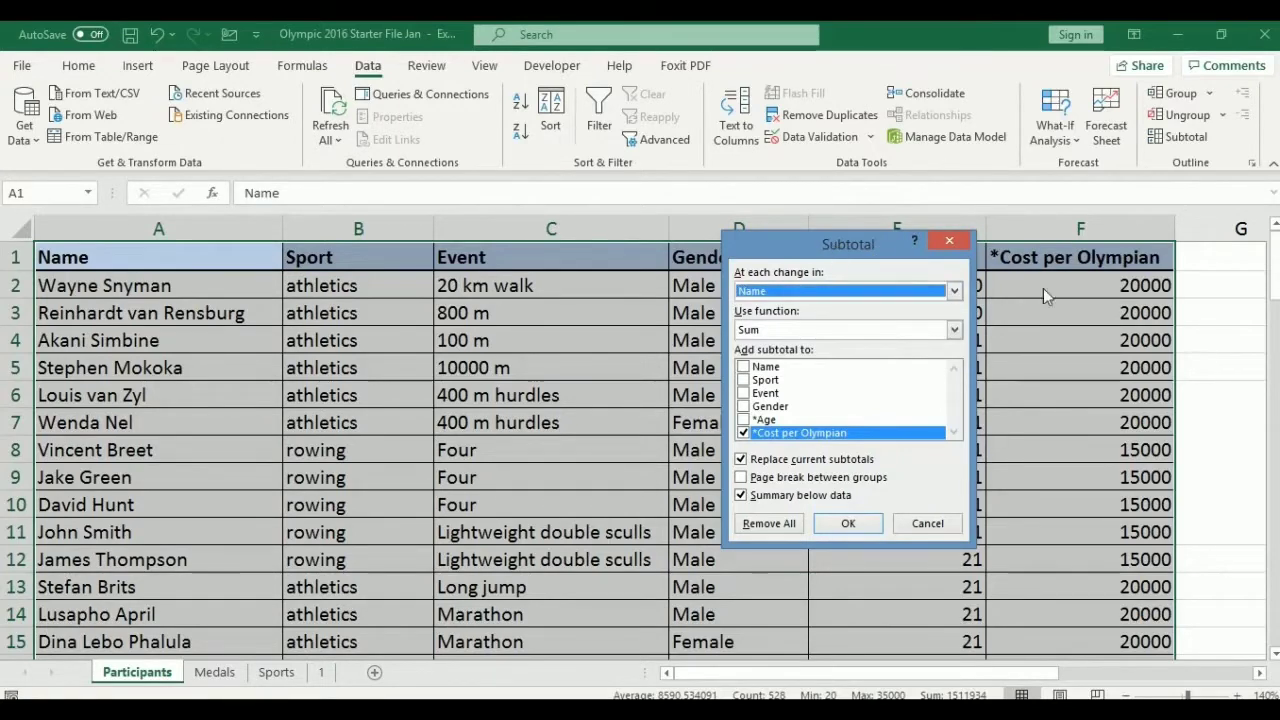
pyautogui.moveTo(838, 253); pyautogui.dragTo(1030, 330)
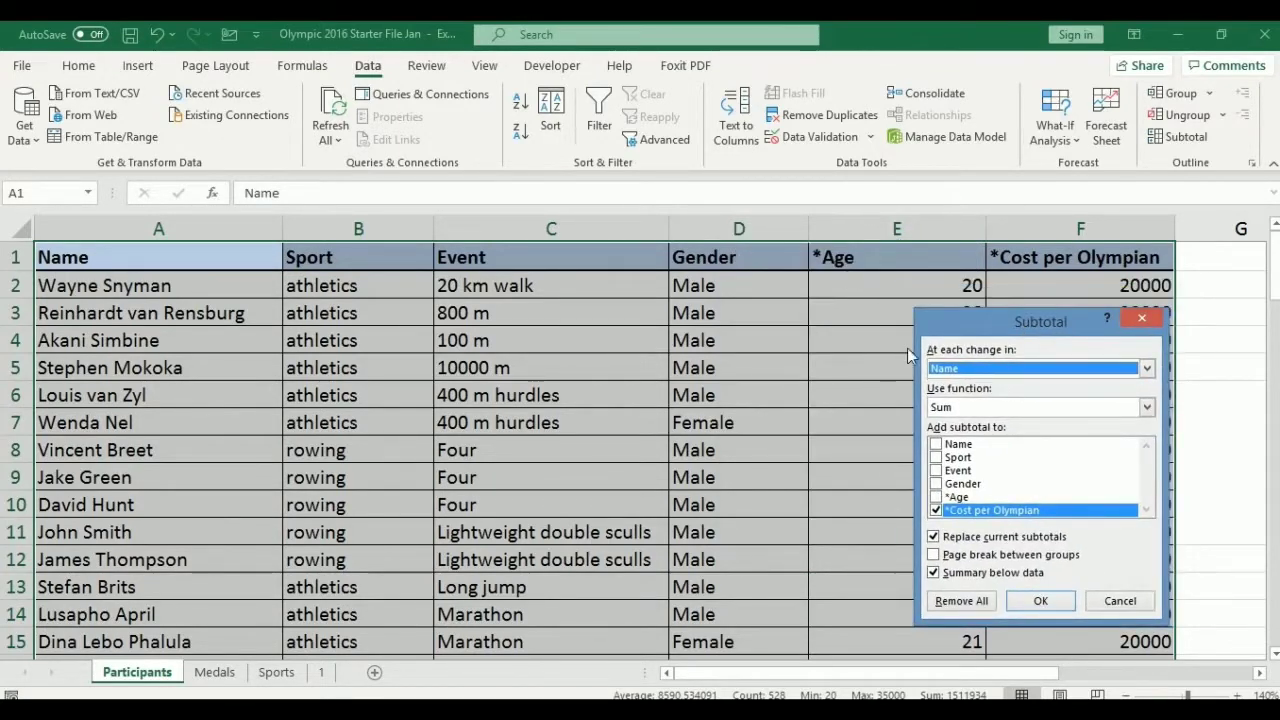
pyautogui.click(1147, 370)
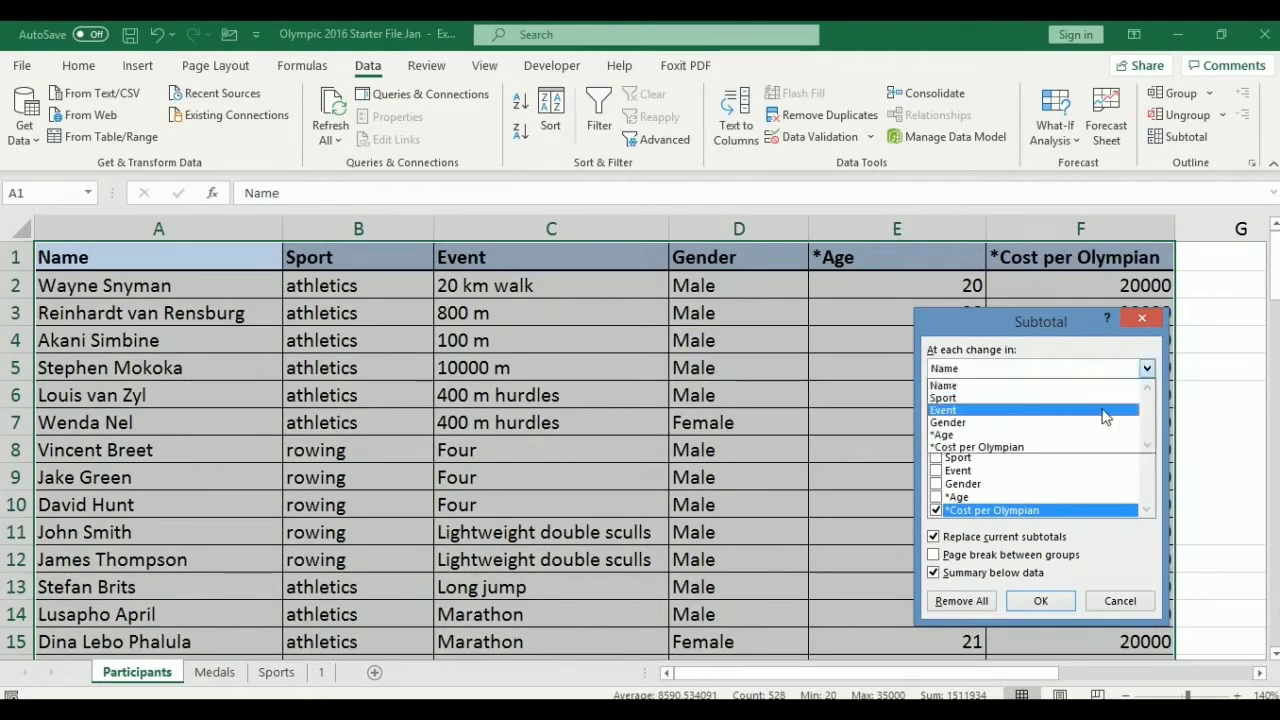
pyautogui.click(1030, 435)
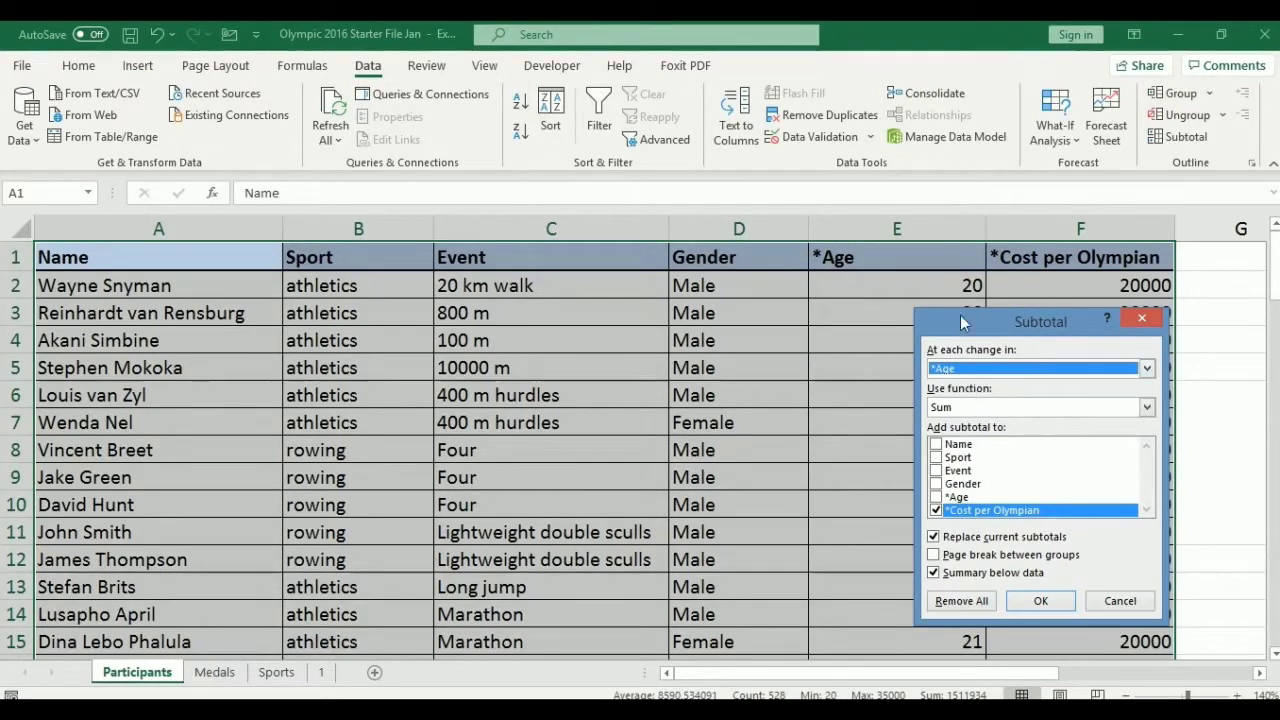
# - Set the subtotal function to Count, add it to *Age instead of *Cost per Olympian, and apply the subtotals
pyautogui.moveTo(960, 318); pyautogui.dragTo(570, 274)
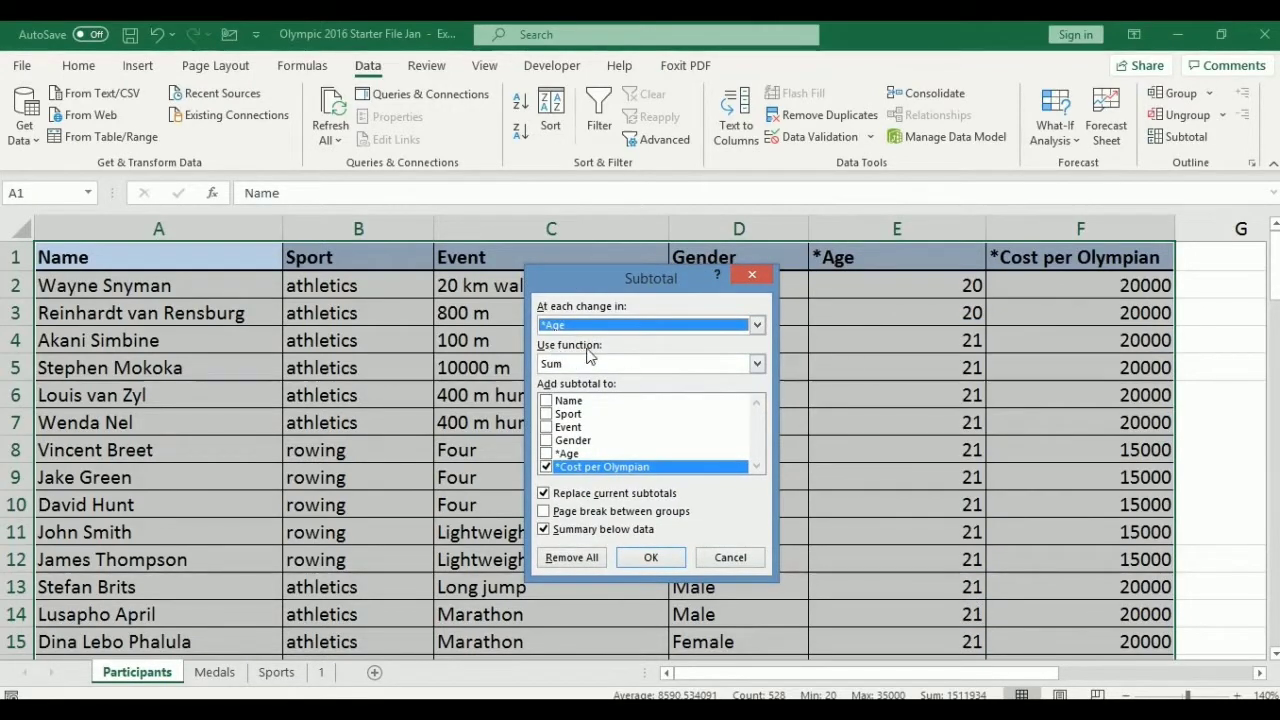
pyautogui.click(757, 364)
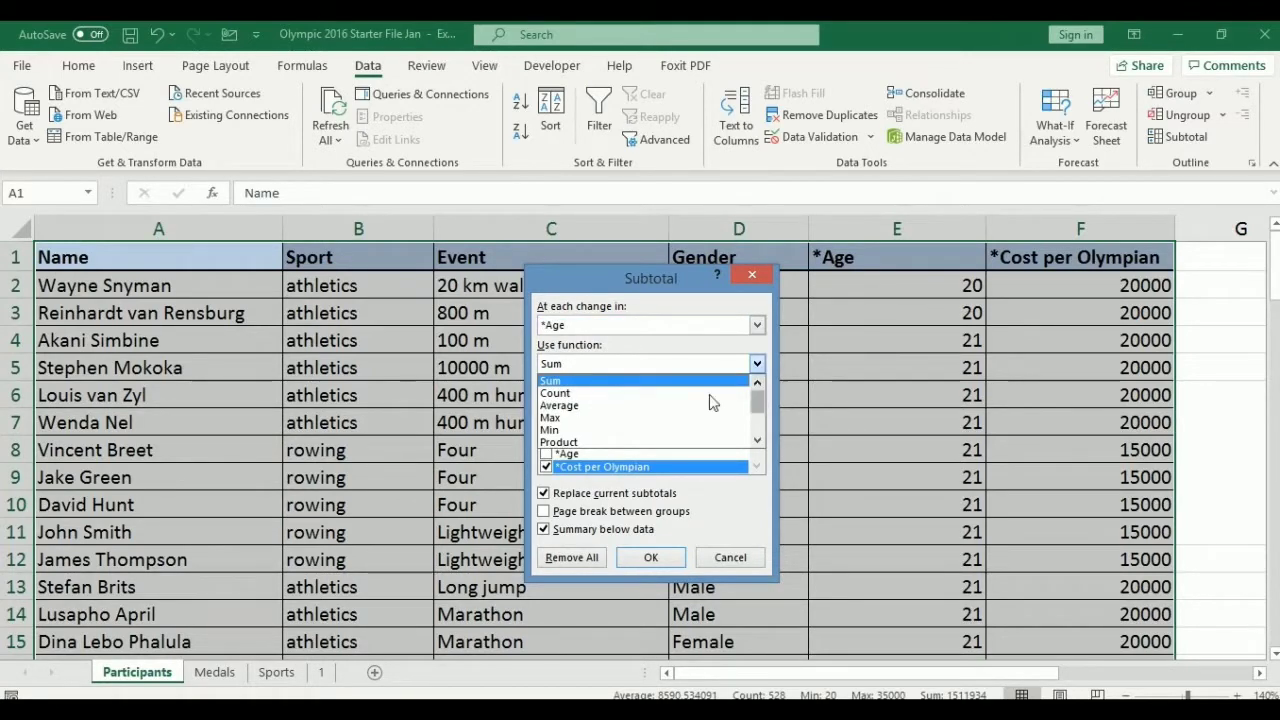
pyautogui.moveTo(757, 400)
pyautogui.mouseDown()
pyautogui.moveTo(757, 433)
pyautogui.moveTo(757, 400)
pyautogui.mouseUp()
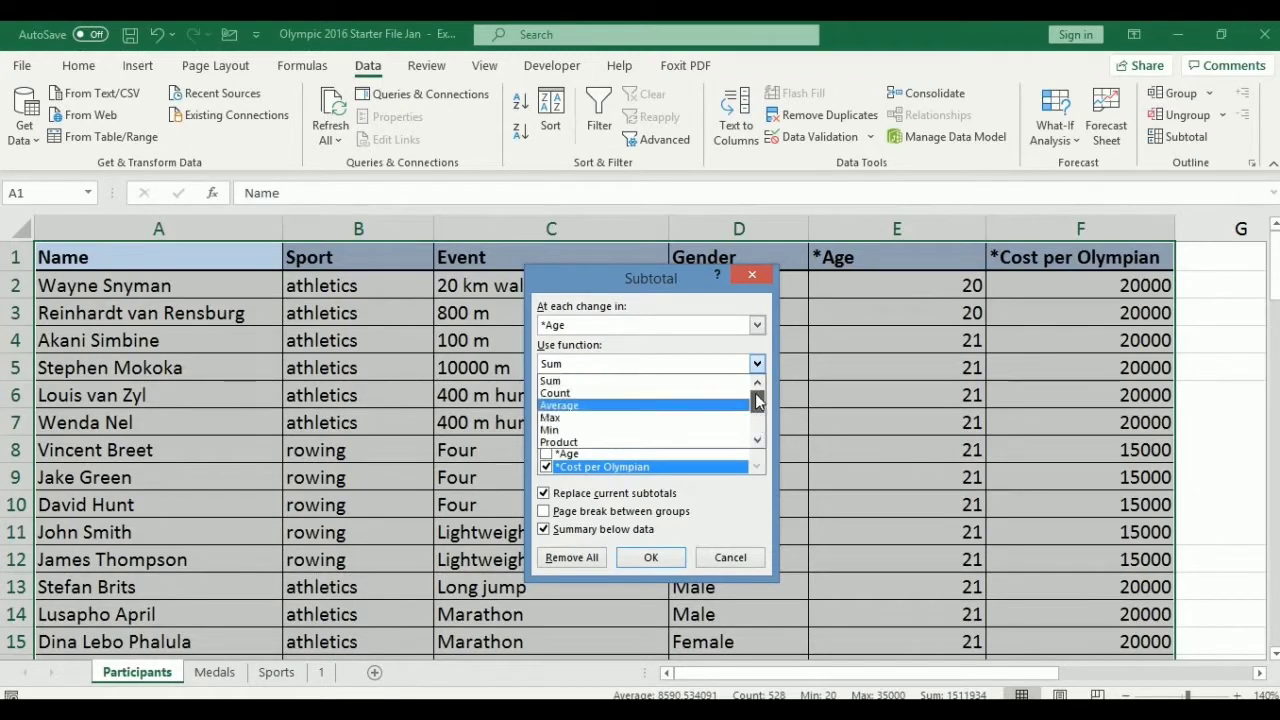
pyautogui.click(640, 394)
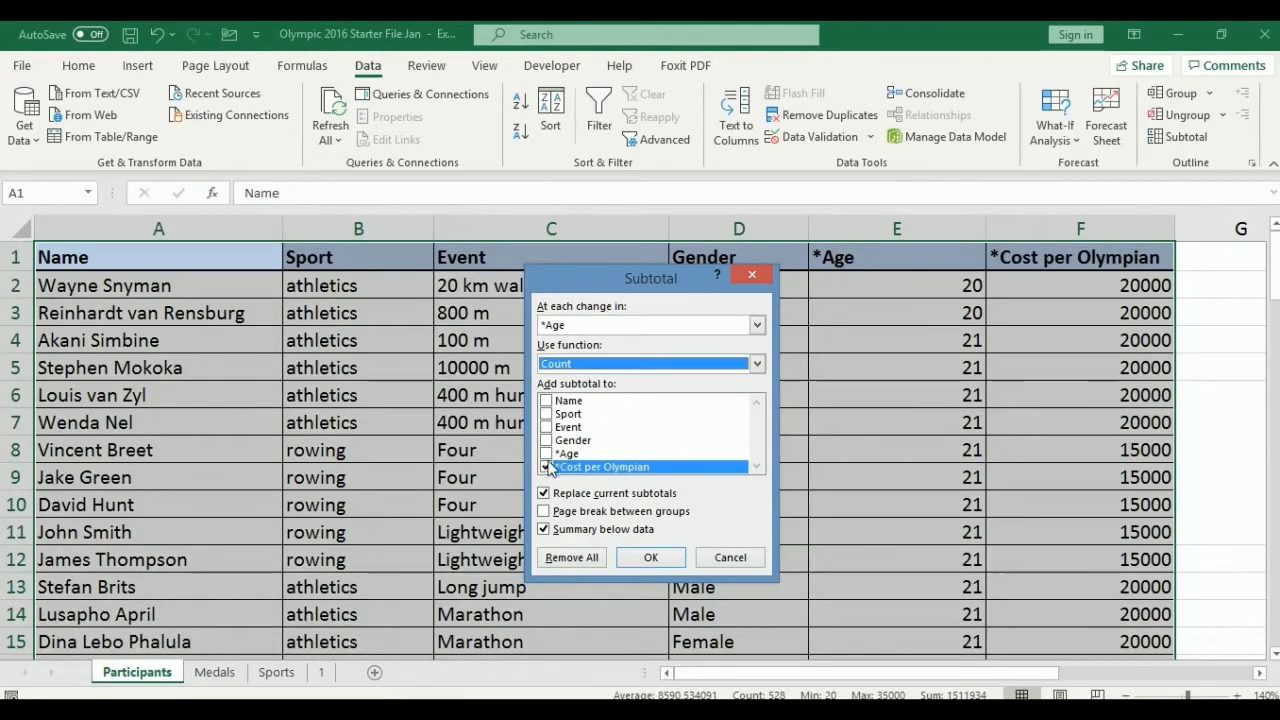
pyautogui.click(546, 466)
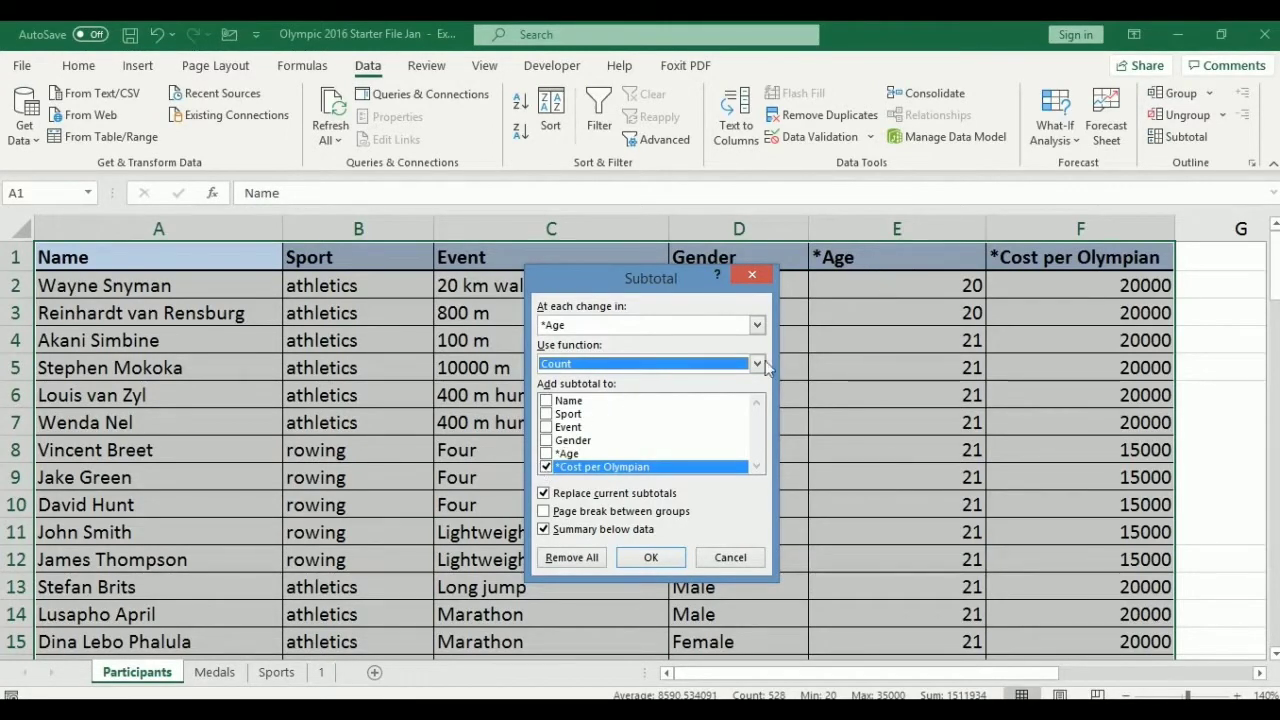
pyautogui.click(546, 454)
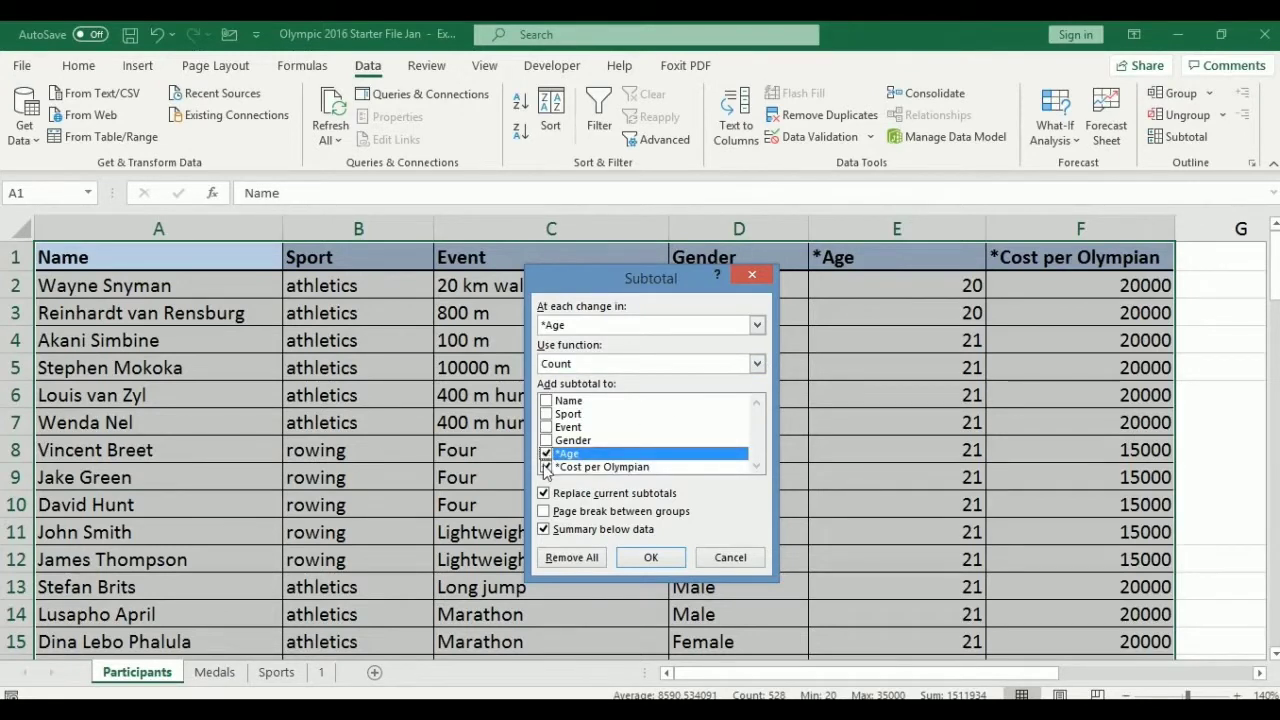
pyautogui.click(546, 466)
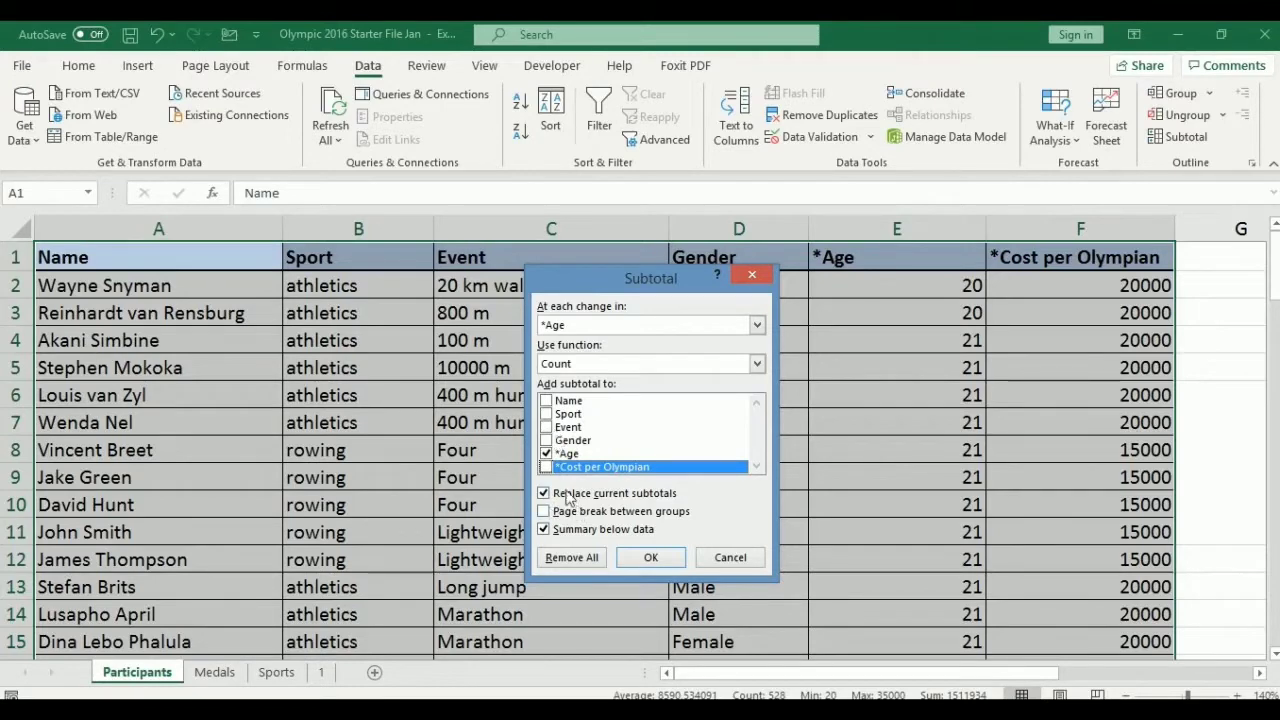
pyautogui.click(671, 566)
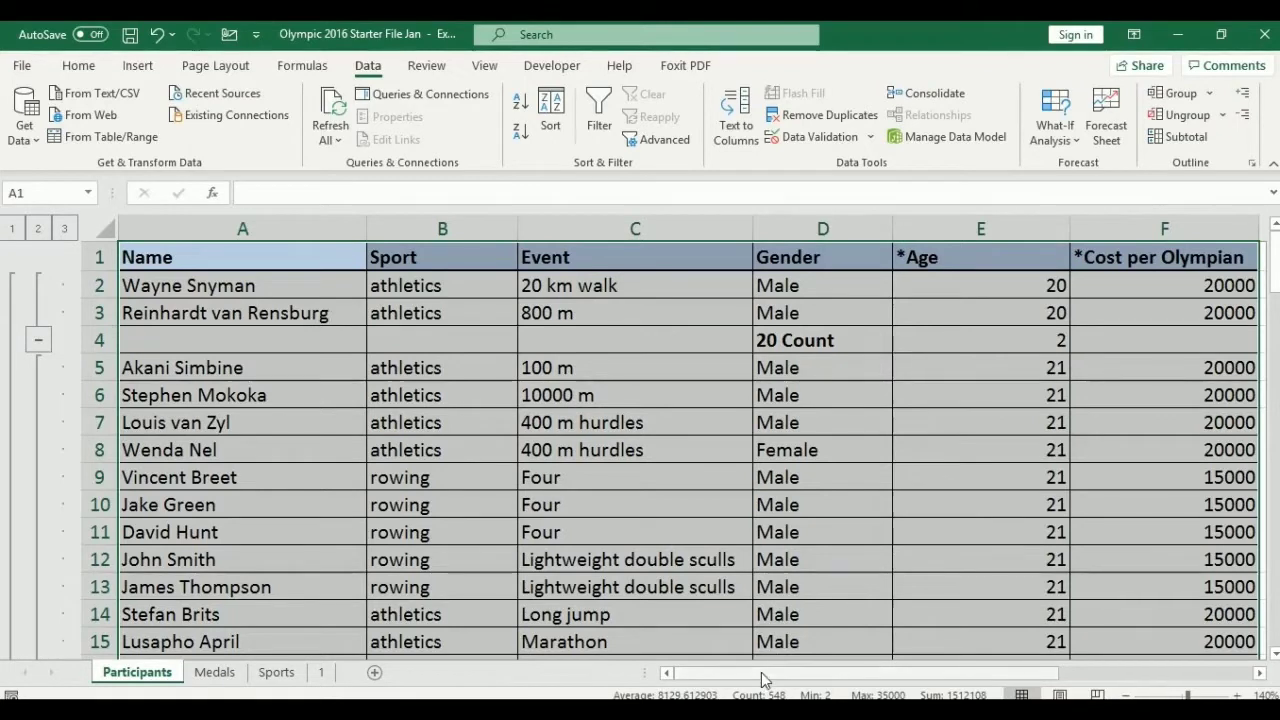
# - Examine the count row below each age group, down to the grand count at the end of the table
pyautogui.moveTo(762, 680); pyautogui.dragTo(757, 679)
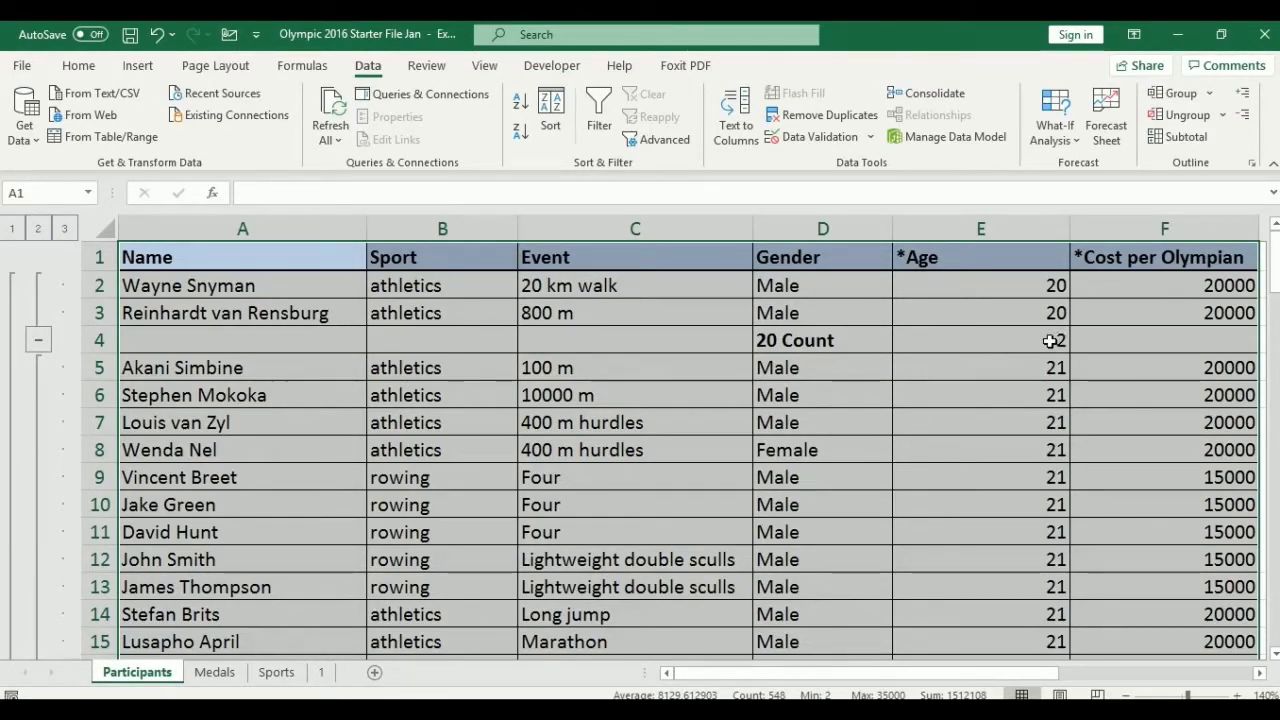
pyautogui.scroll(-4, 1055, 340)
pyautogui.scroll(-2, 1050, 335)
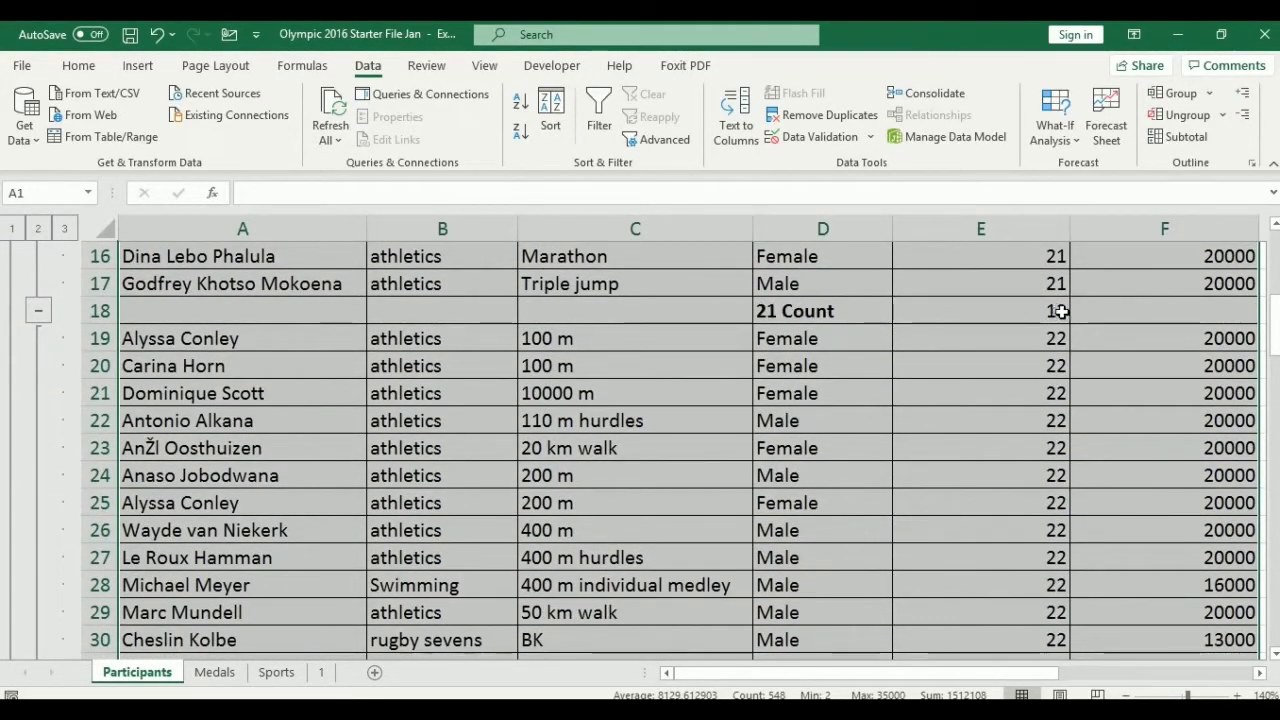
pyautogui.scroll(-7, 1061, 312)
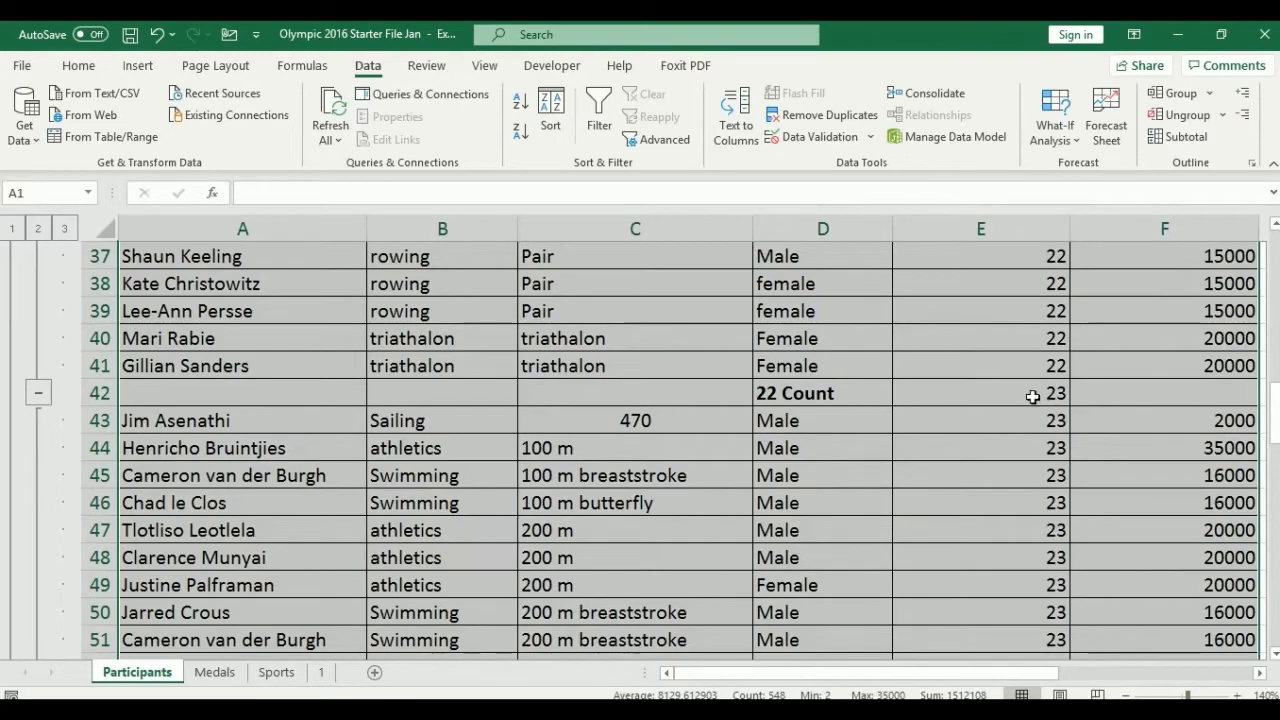
pyautogui.scroll(-4, 1032, 397)
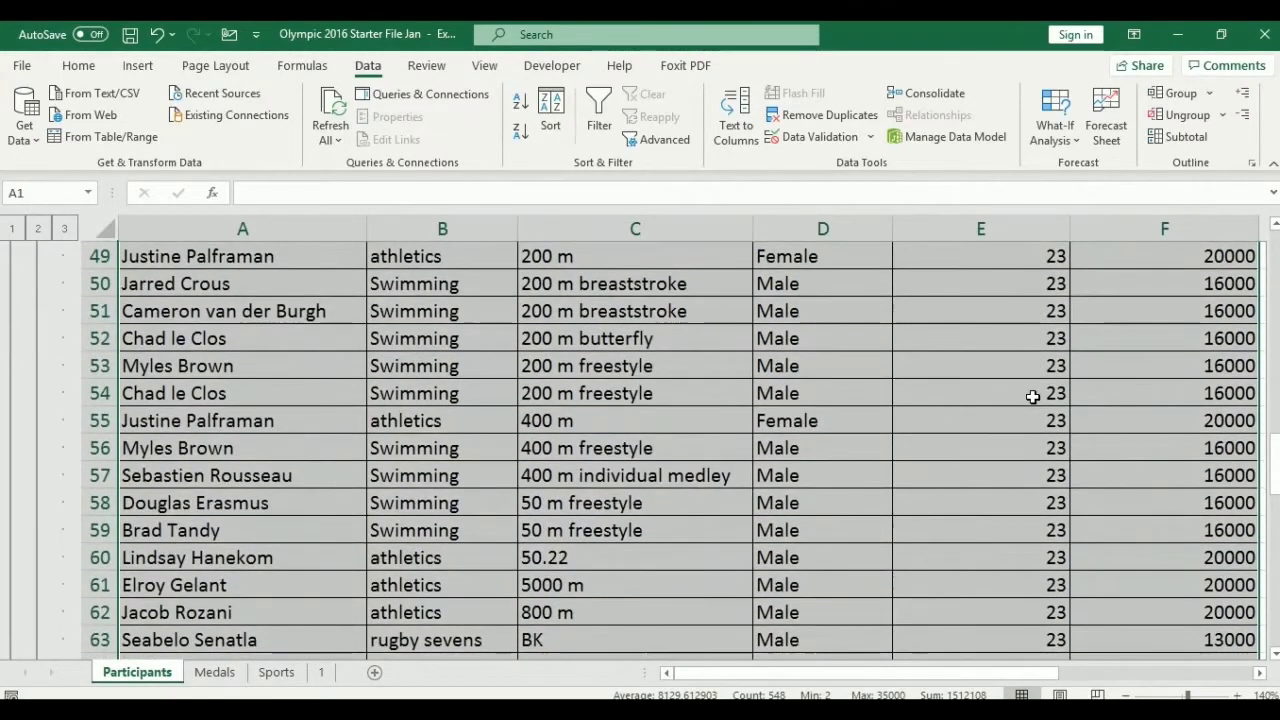
pyautogui.scroll(-5, 1032, 397)
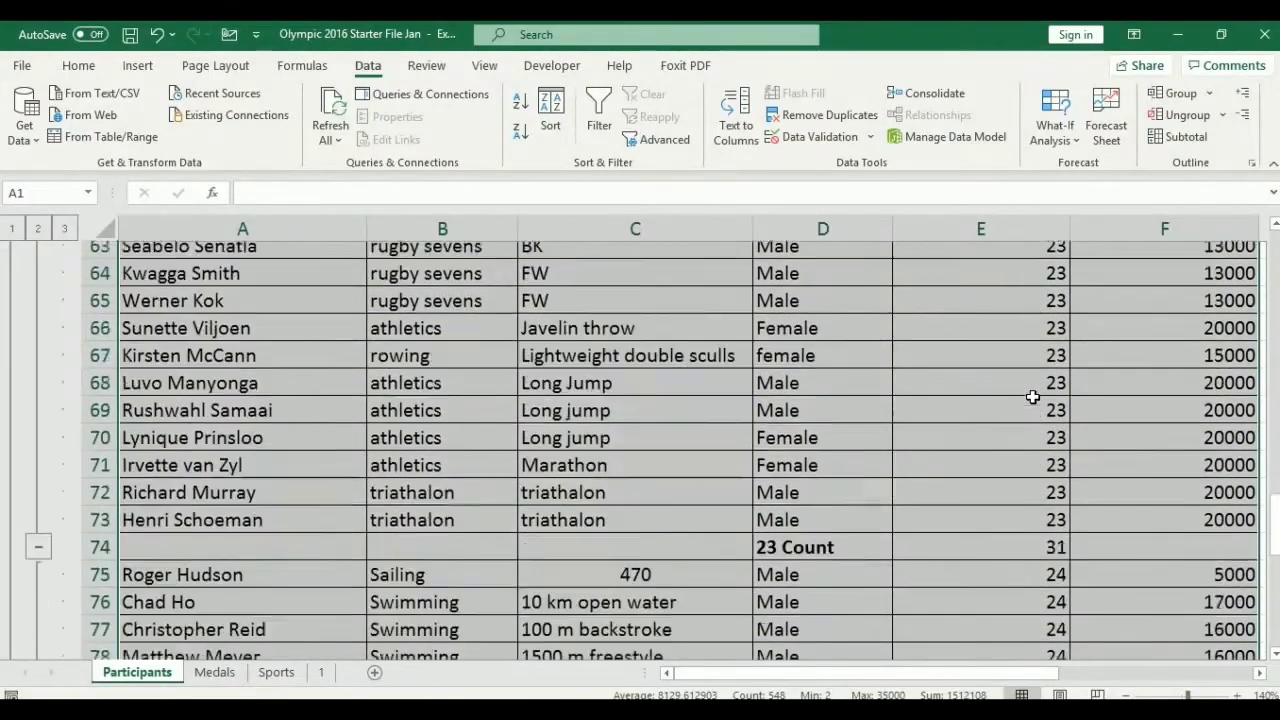
pyautogui.scroll(-2, 1032, 397)
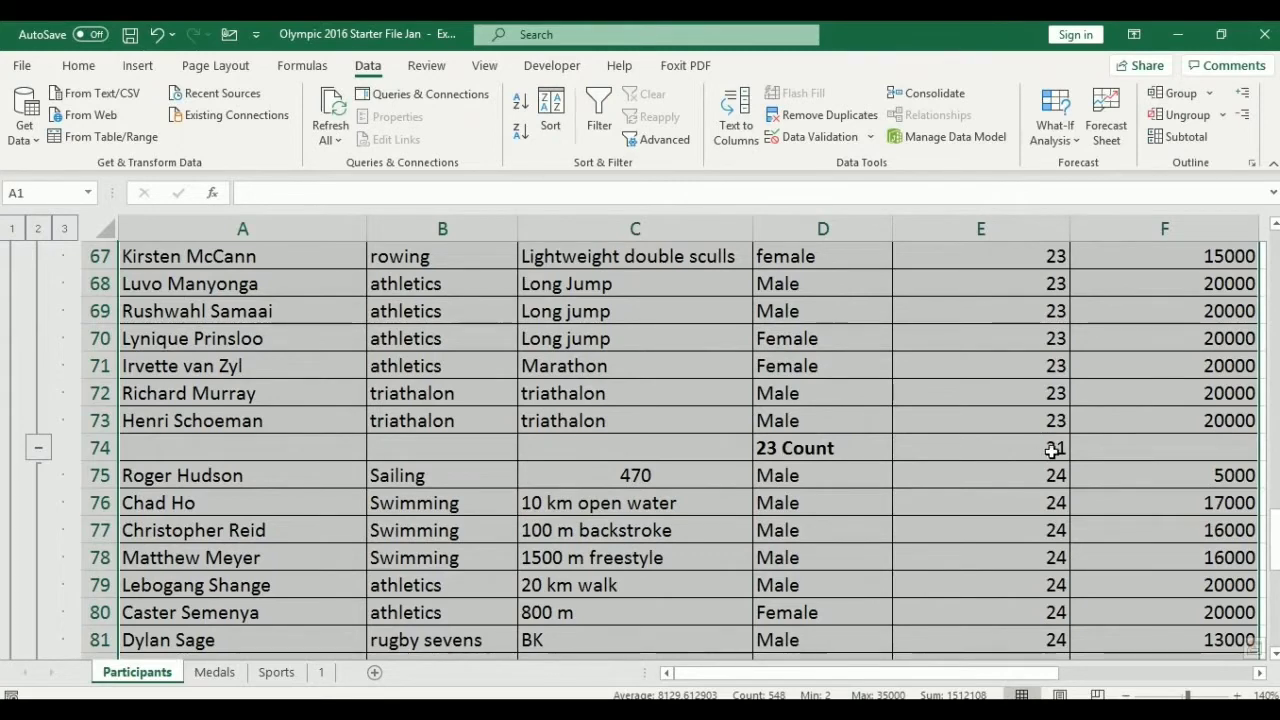
pyautogui.scroll(-3, 1045, 450)
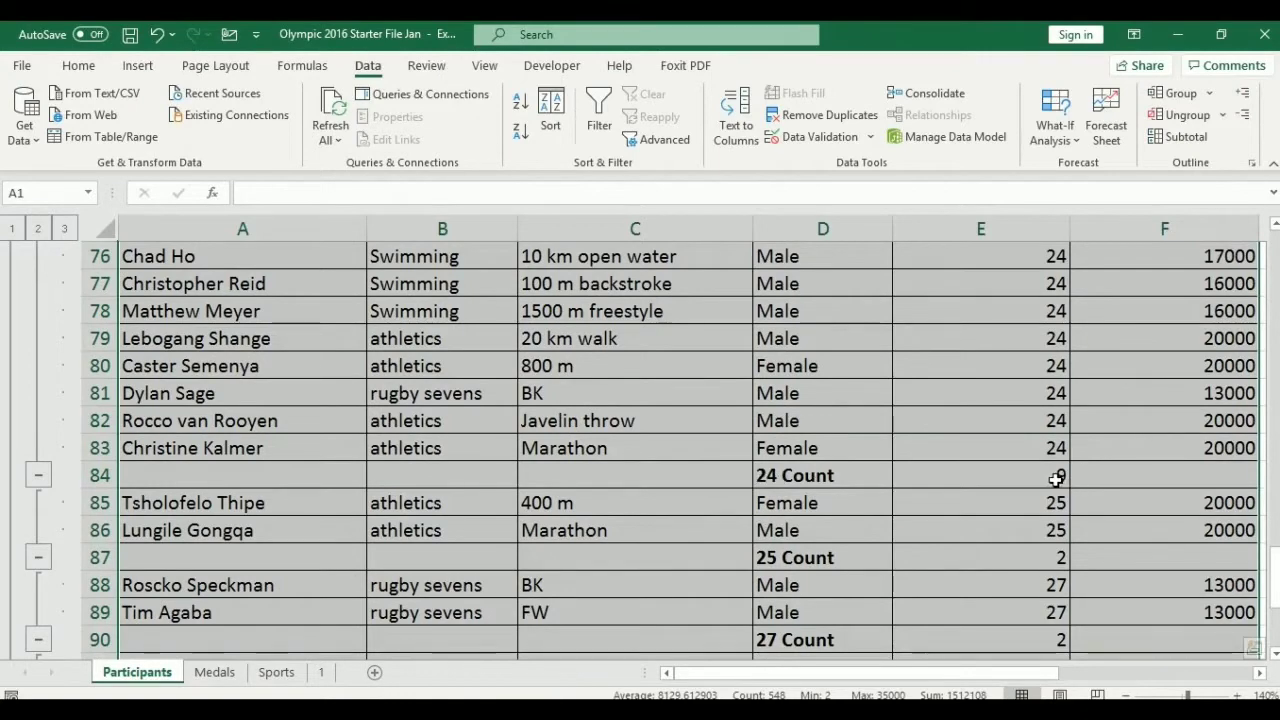
pyautogui.scroll(-2, 846, 474)
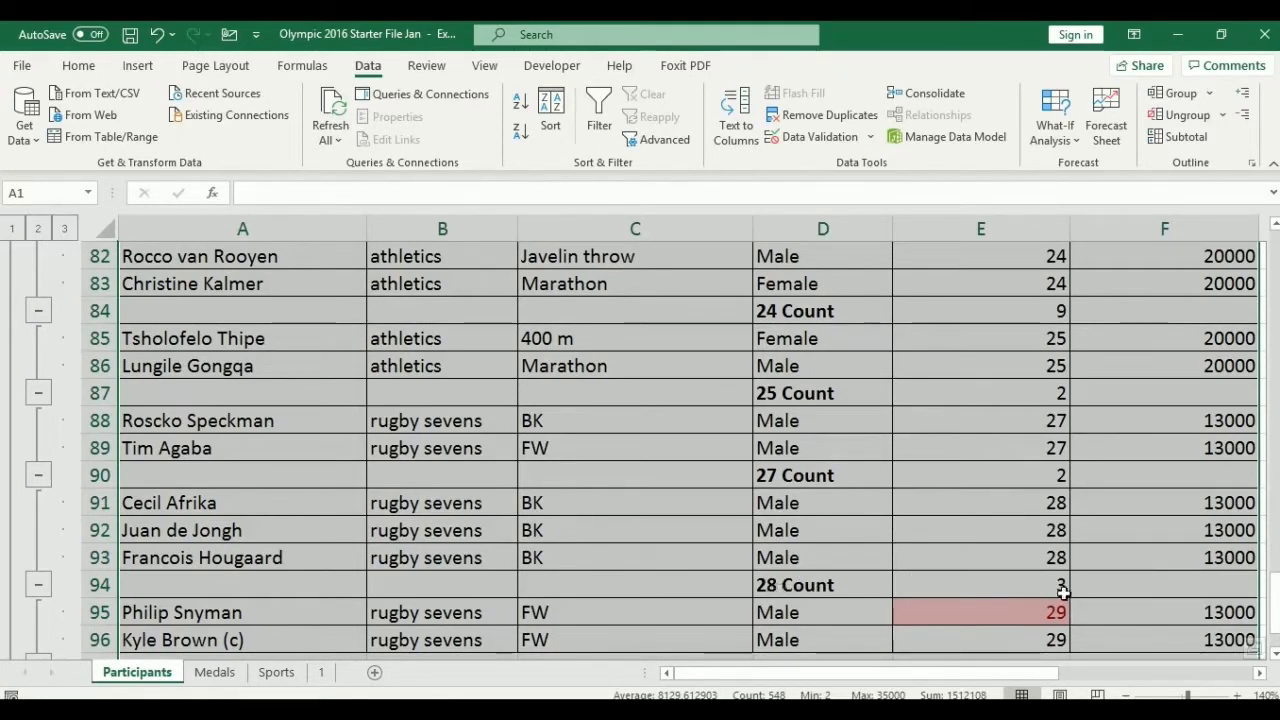
pyautogui.scroll(-2, 1063, 590)
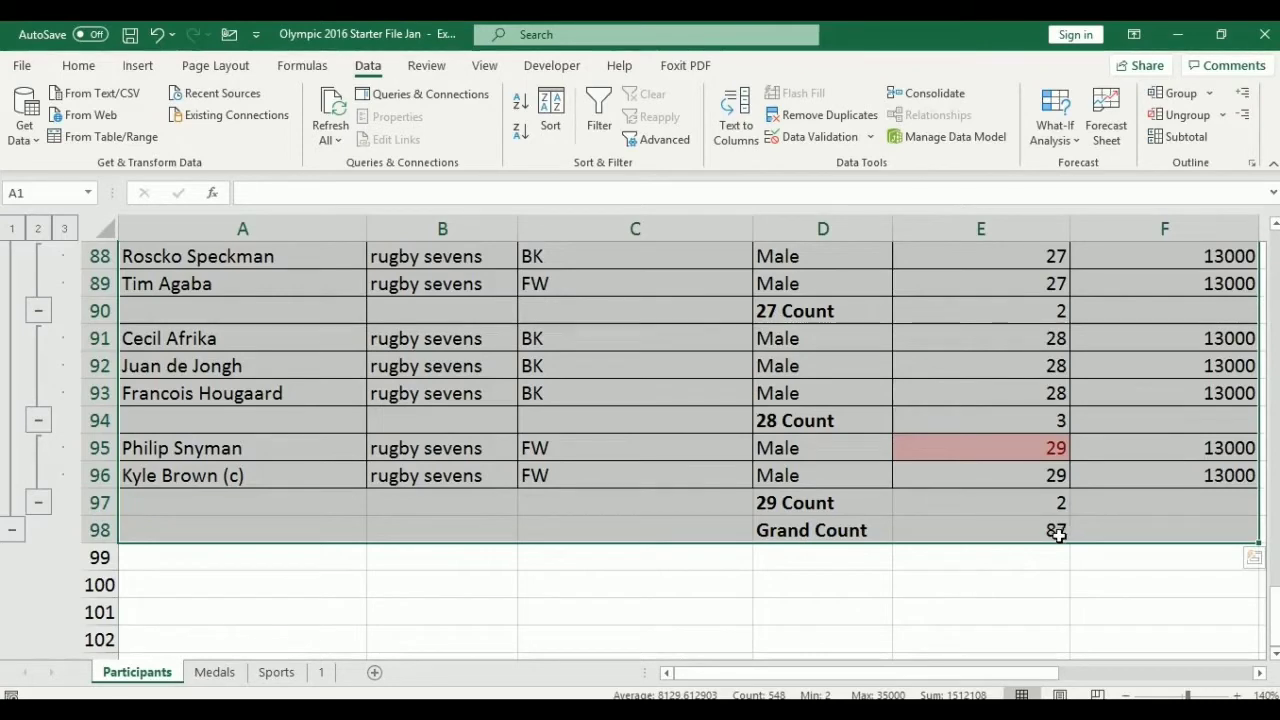
# - View the subtotalled participants table at outline levels 3, 2 and 1, and return it to full detail
pyautogui.scroll(17, 800, 436)
pyautogui.scroll(12, 800, 436)
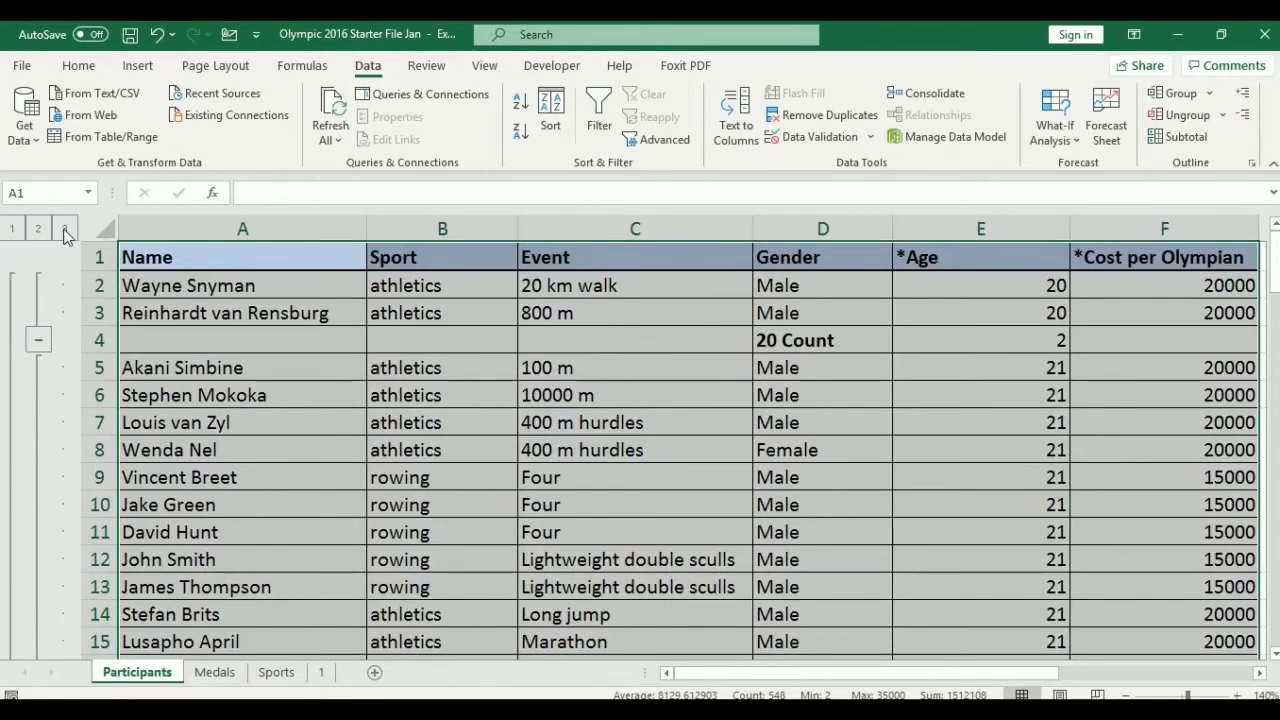
pyautogui.click(65, 233)
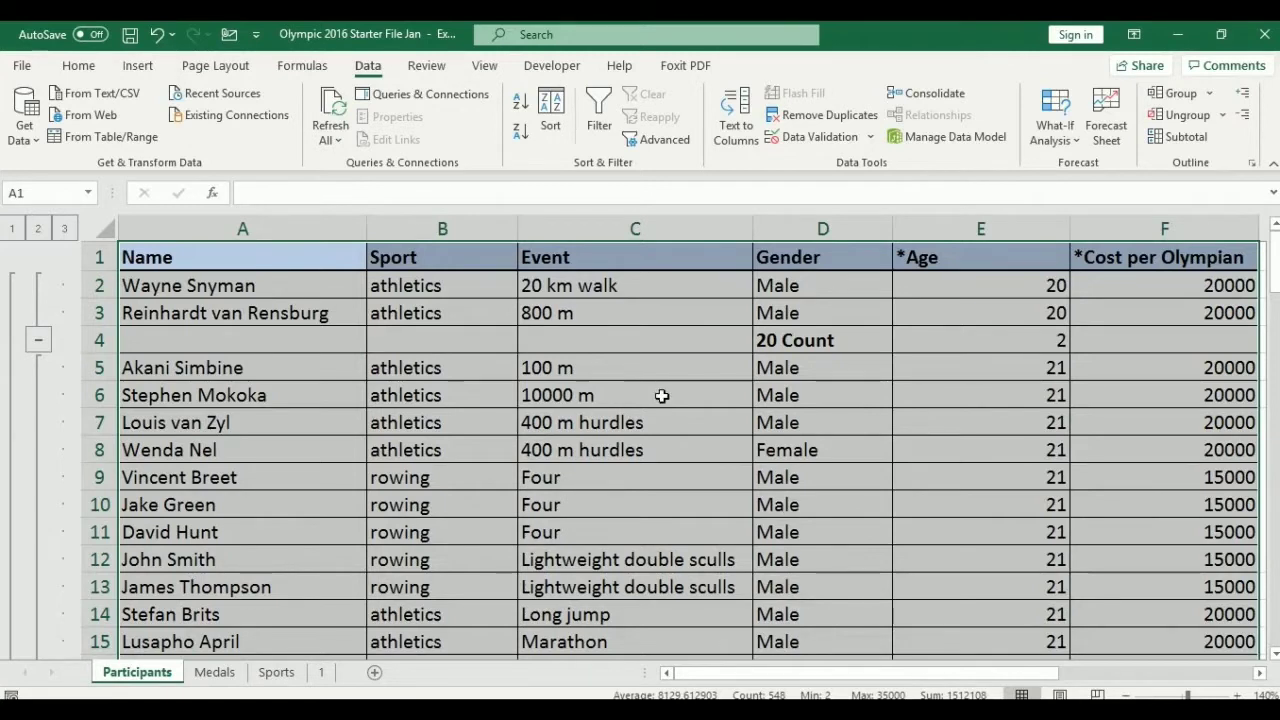
pyautogui.click(38, 230)
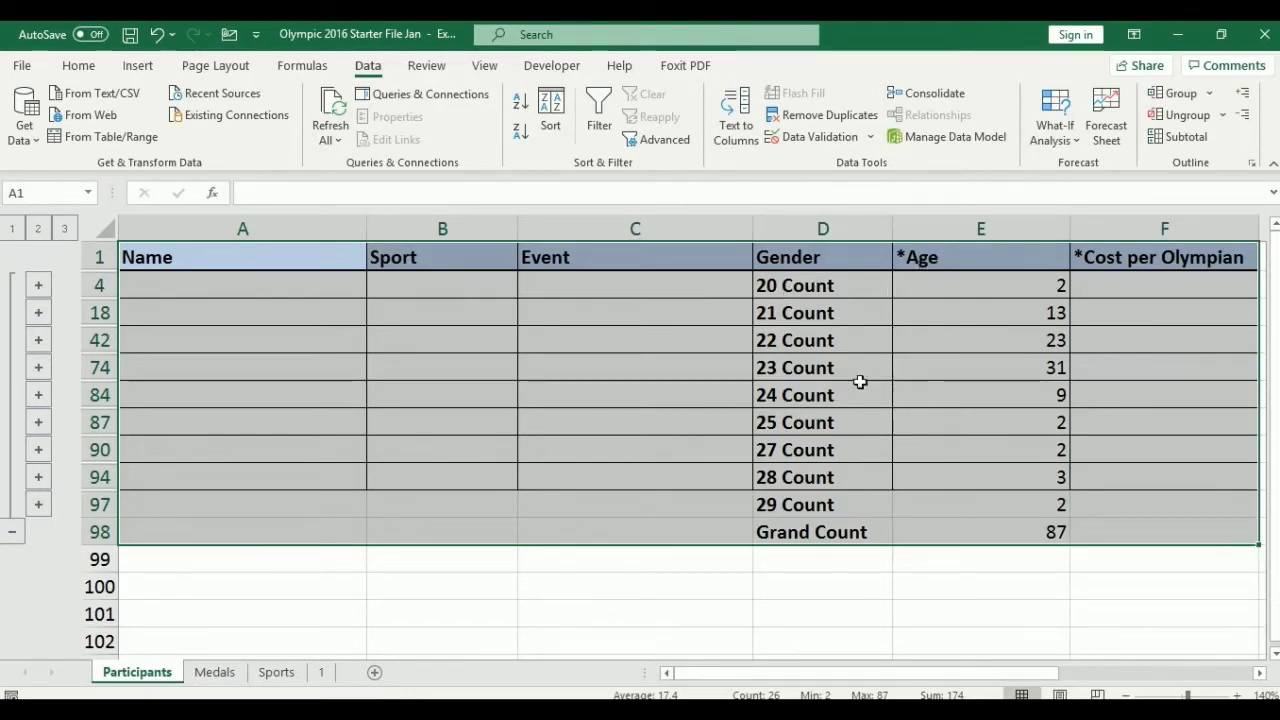
pyautogui.click(11, 233)
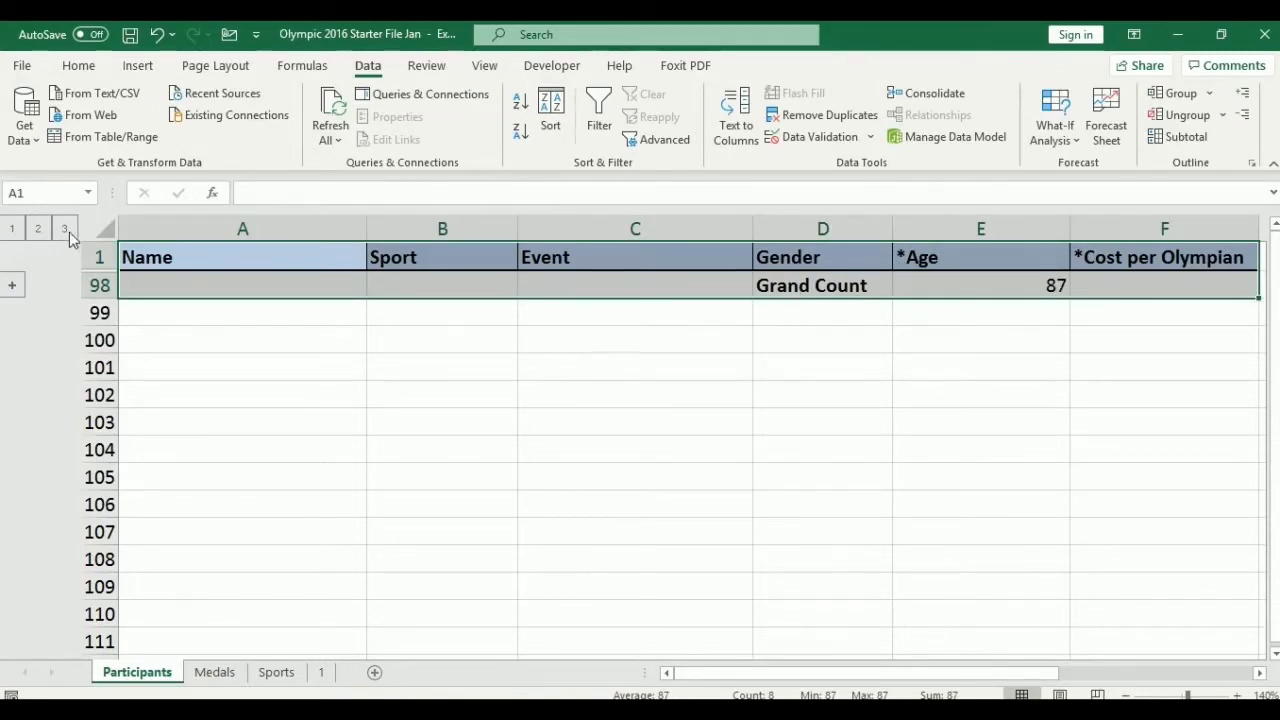
pyautogui.click(66, 230)
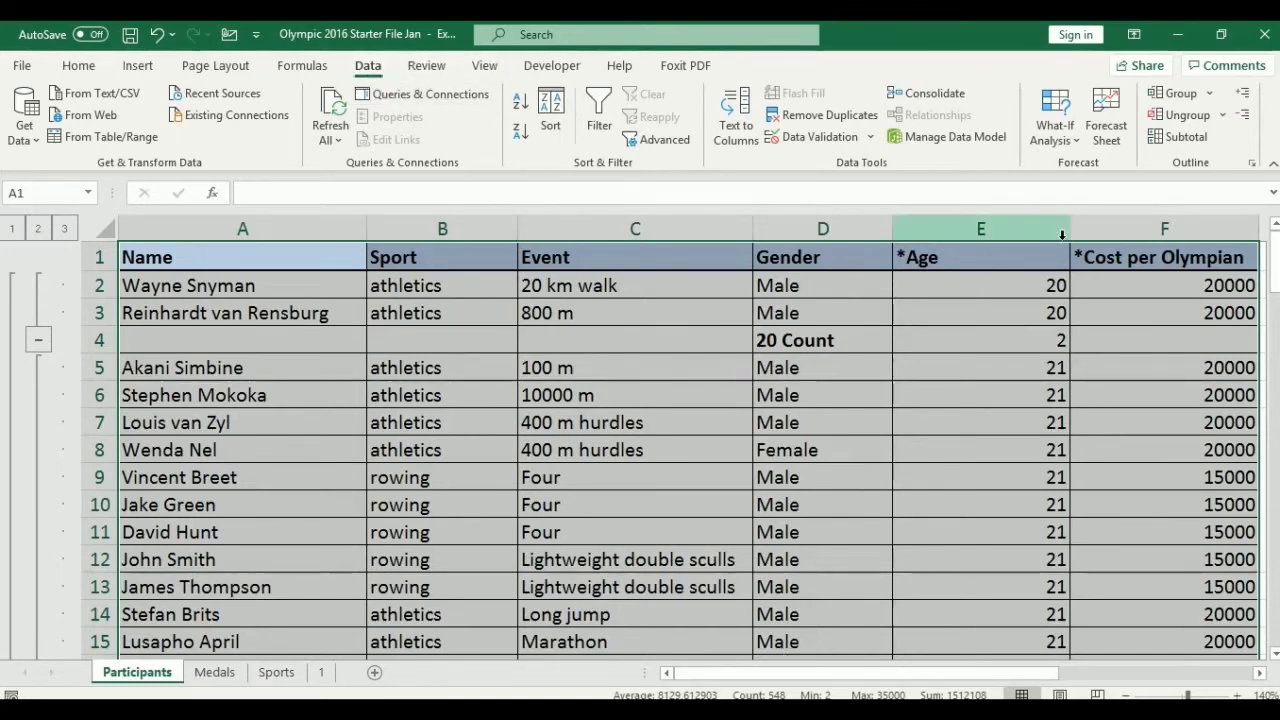
# - Remove all current subtotals and apply new Count subtotals per *Age group, added to *Cost per Olympian instead of *Age
pyautogui.click(1180, 136)
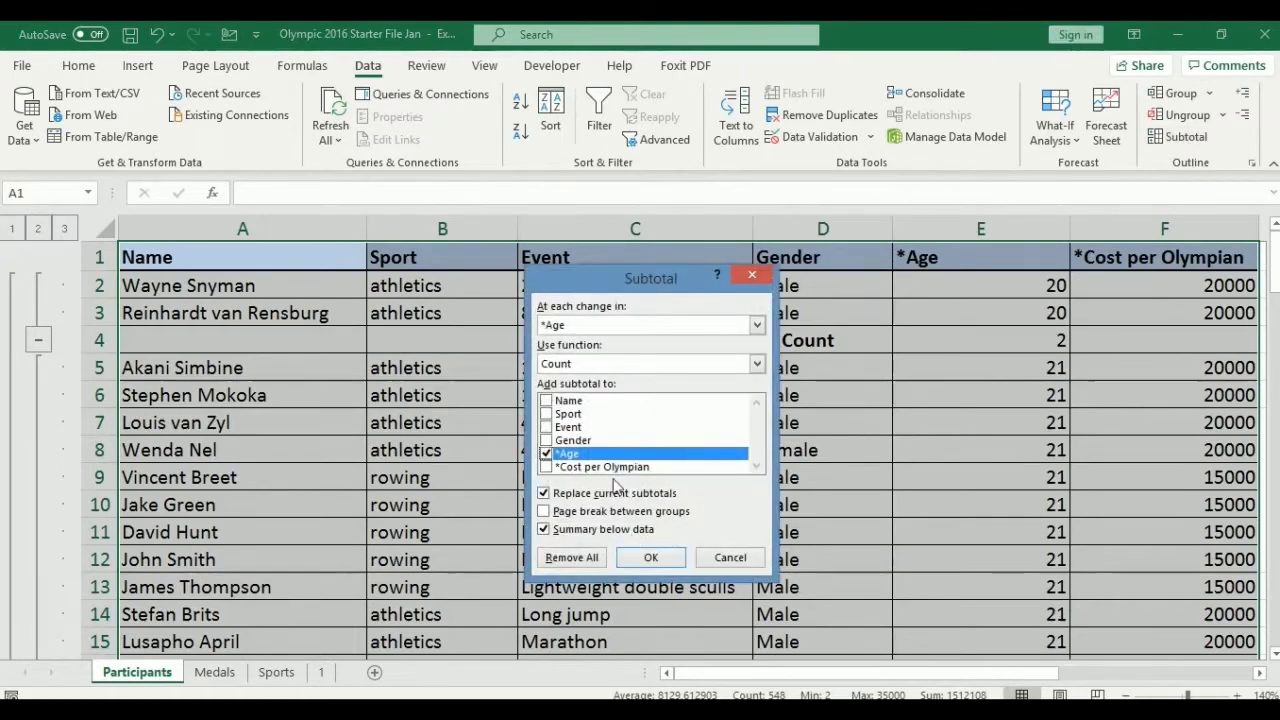
pyautogui.click(572, 557)
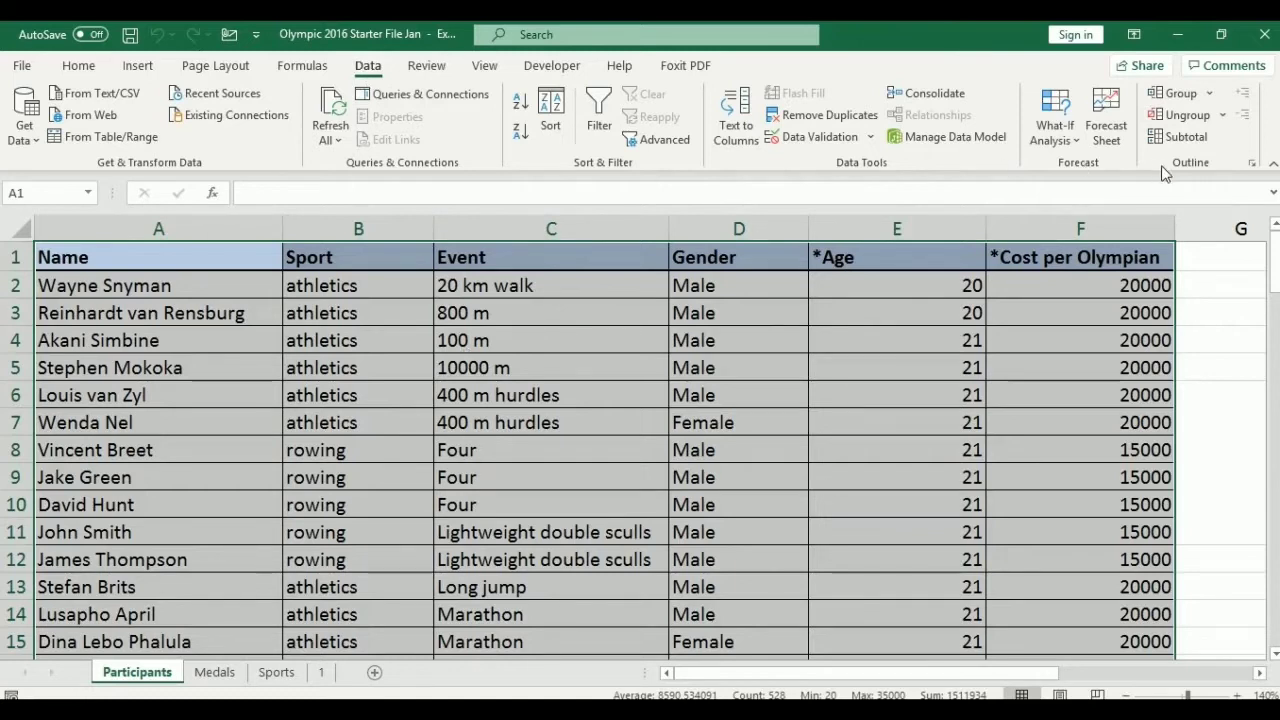
pyautogui.click(1180, 135)
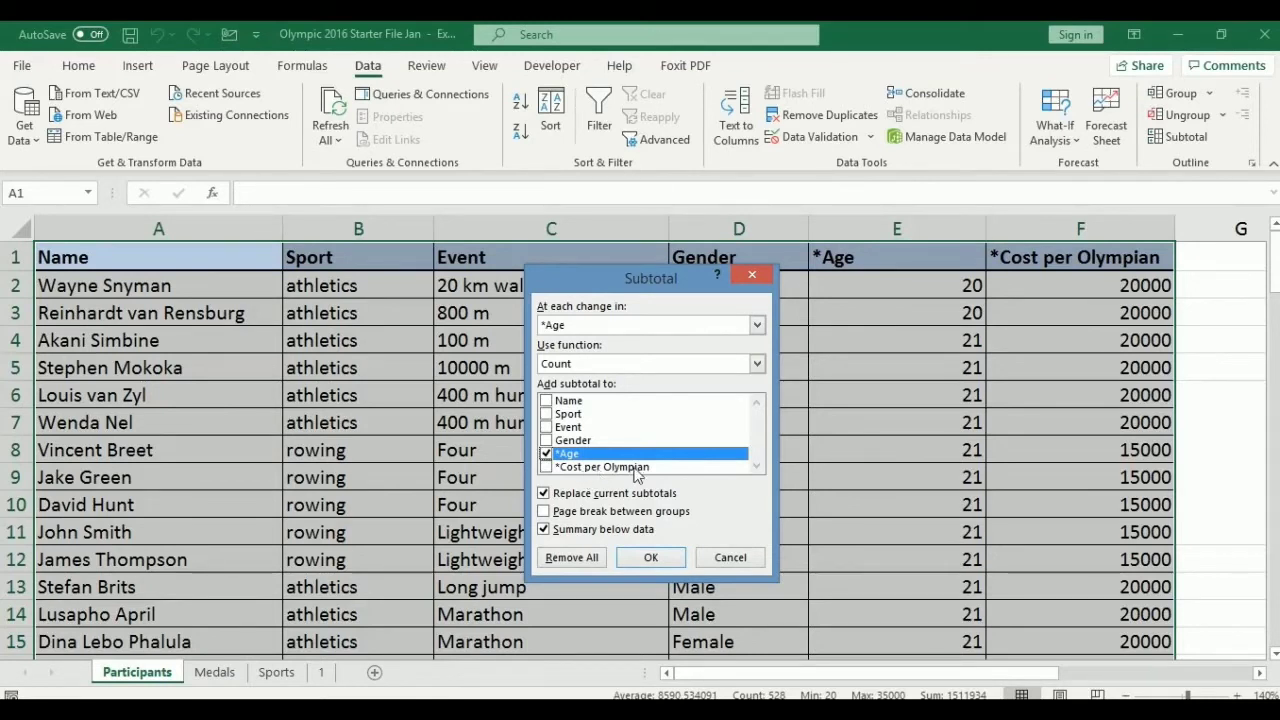
pyautogui.click(546, 454)
pyautogui.click(547, 467)
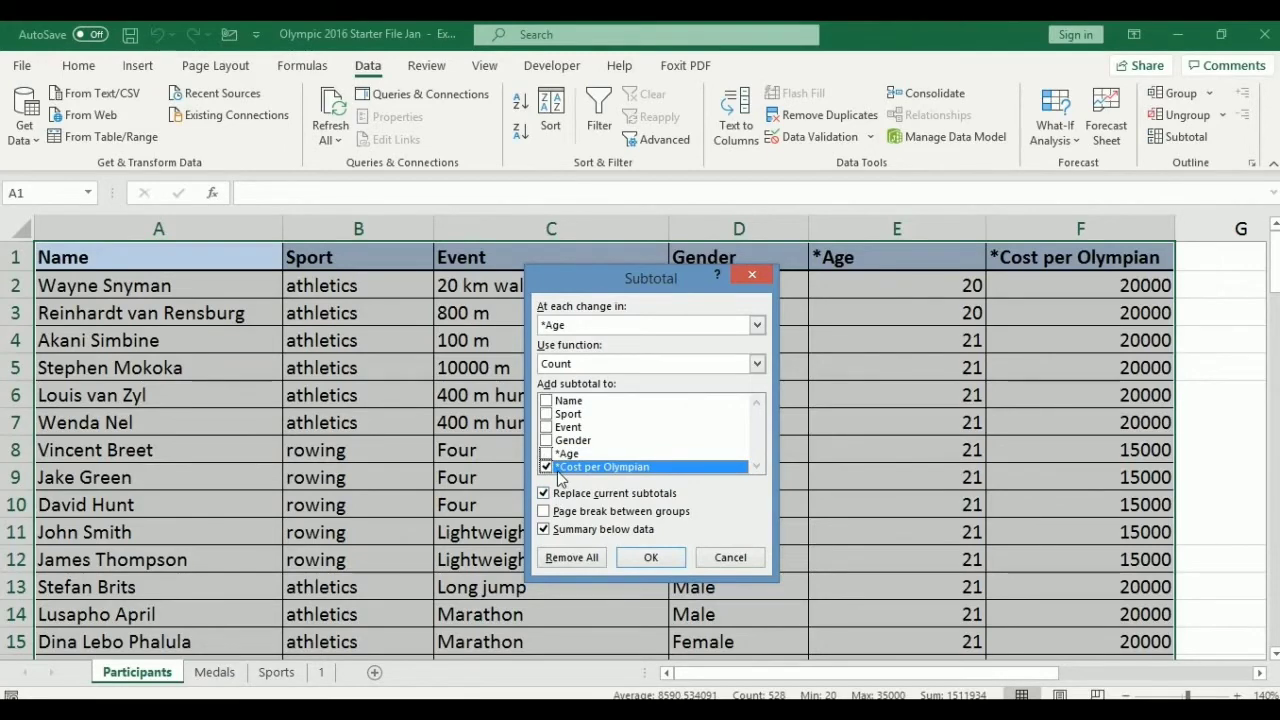
pyautogui.click(648, 558)
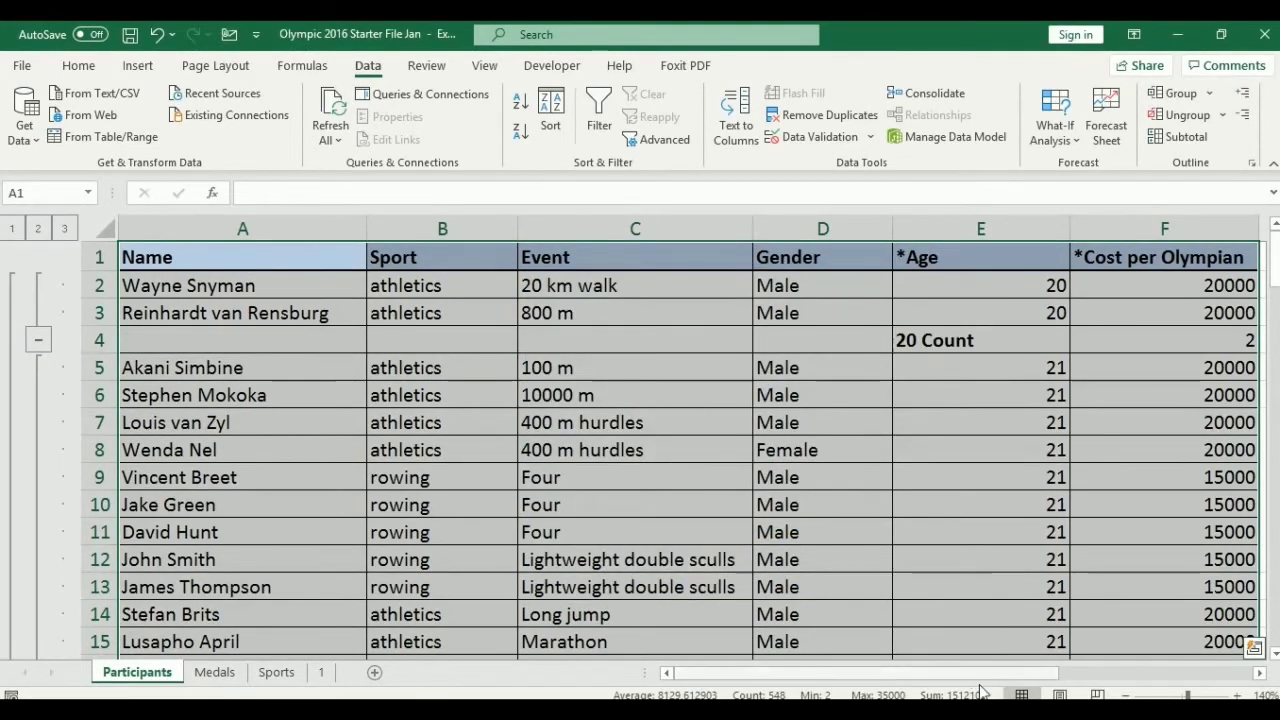
# - Examine the count rows in the *Cost per Olympian column for every age group down to the table's end, and return to the header row
pyautogui.moveTo(982, 676)
pyautogui.mouseDown()
pyautogui.moveTo(1058, 683)
pyautogui.moveTo(998, 683)
pyautogui.mouseUp()
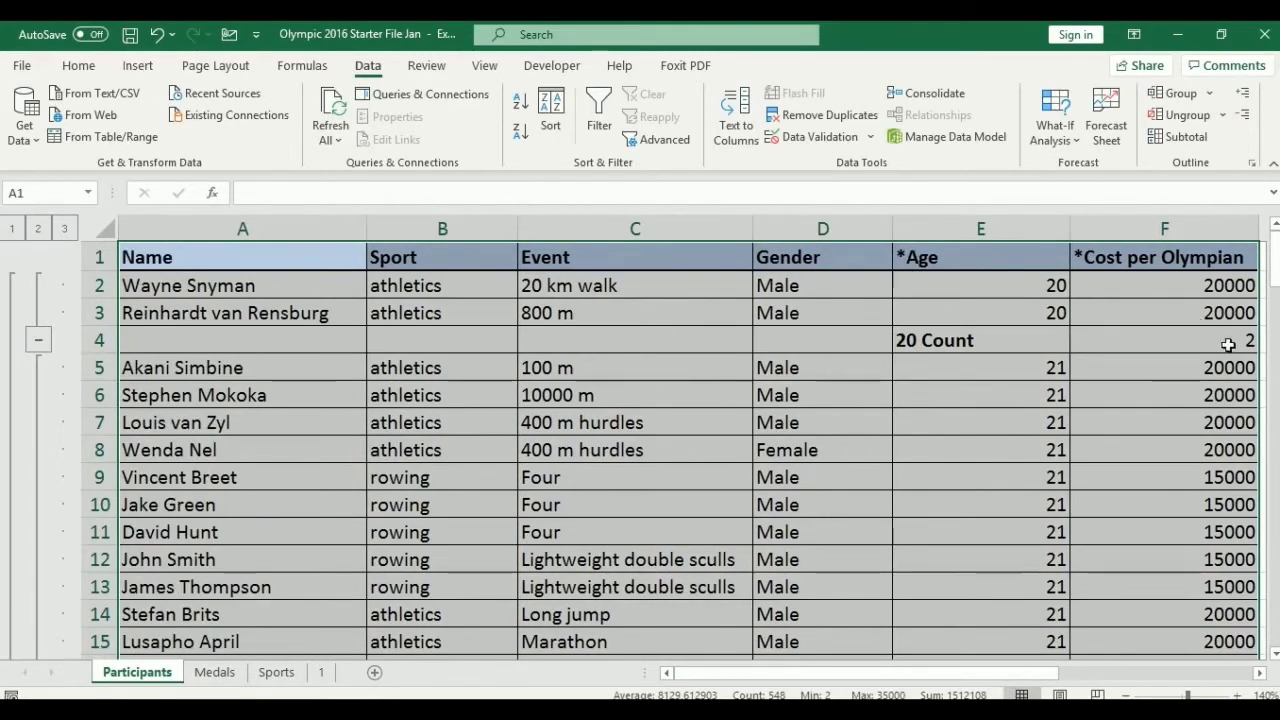
pyautogui.scroll(-3, 968, 400)
pyautogui.scroll(-2, 968, 400)
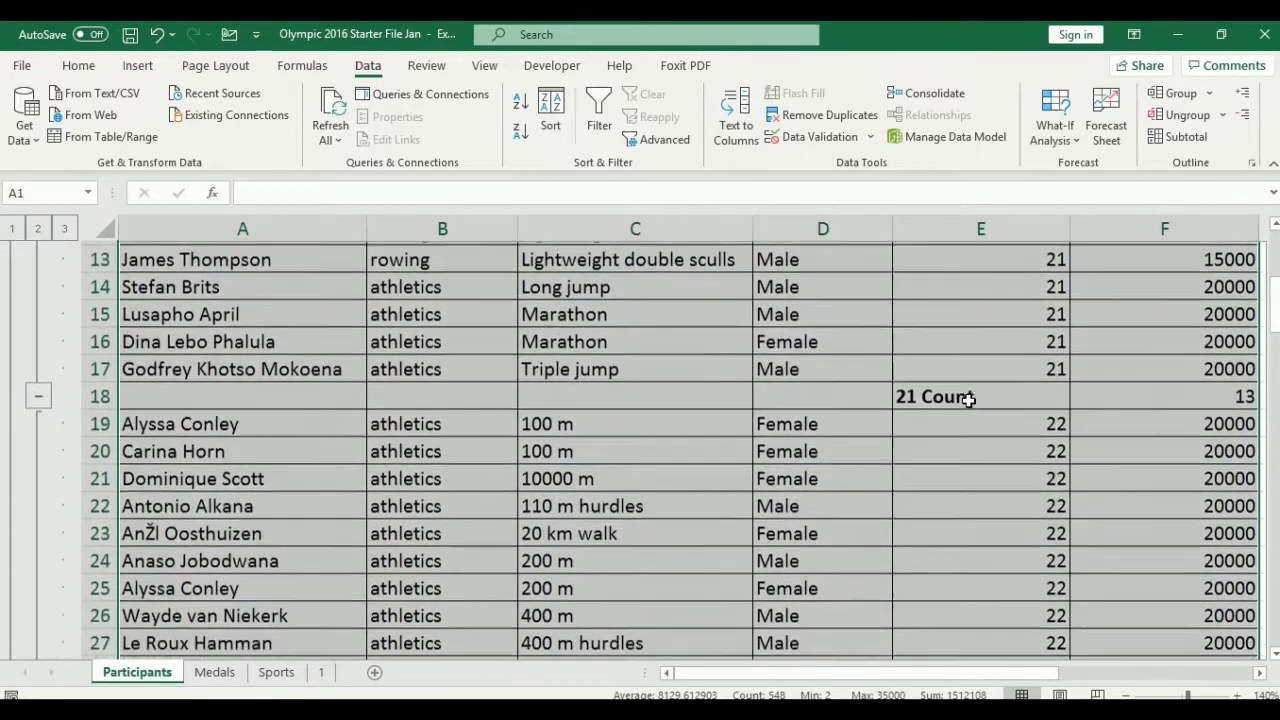
pyautogui.moveTo(1036, 680); pyautogui.dragTo(1036, 680)
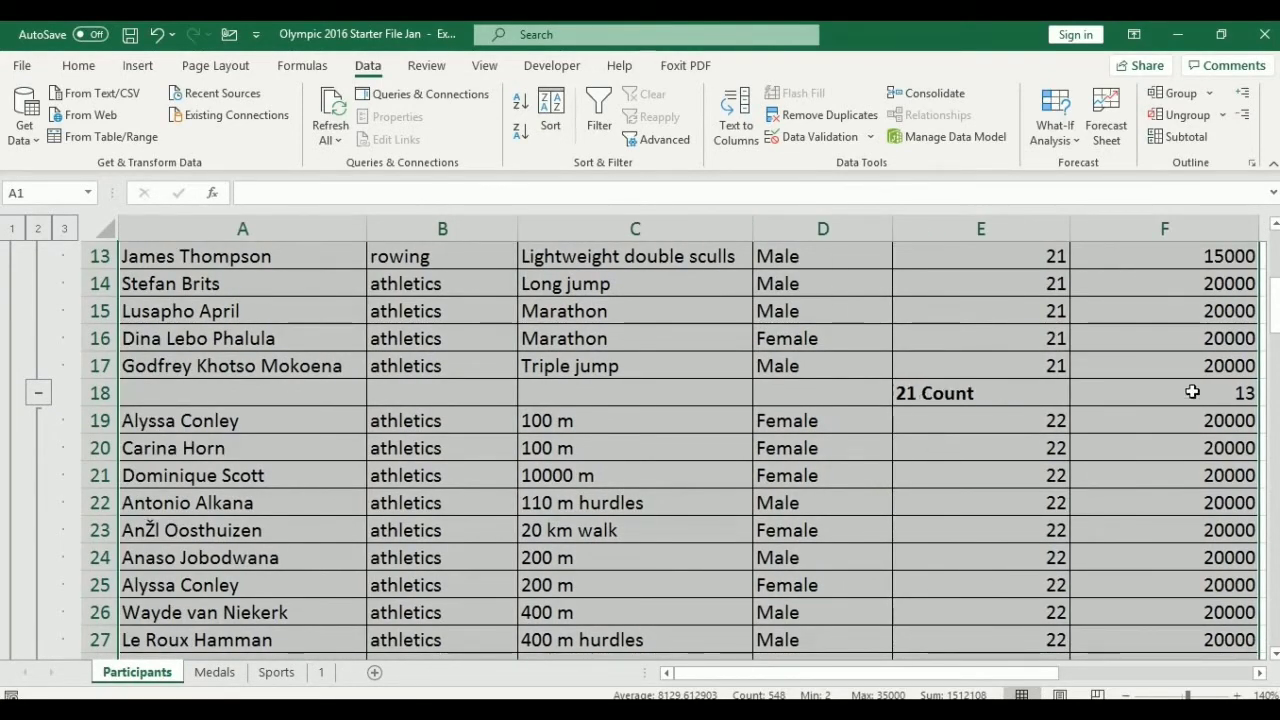
pyautogui.scroll(-3, 1088, 450)
pyautogui.scroll(-2, 1088, 448)
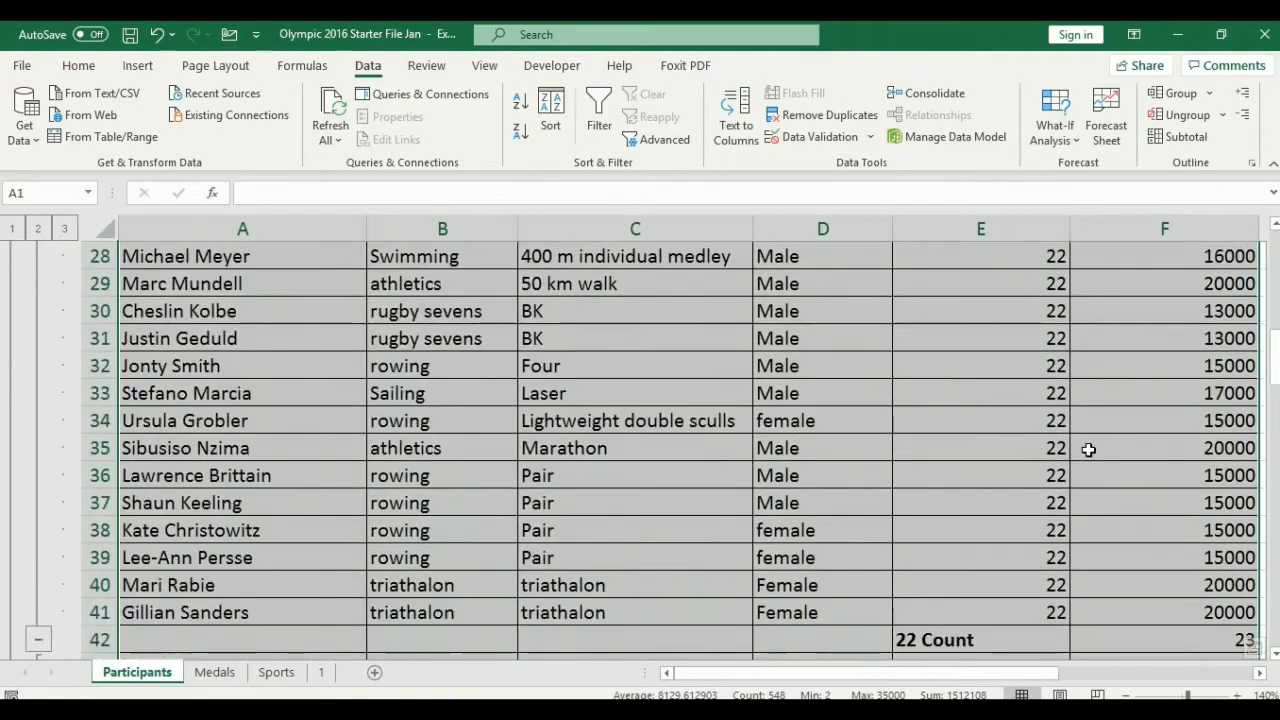
pyautogui.scroll(-4, 1050, 440)
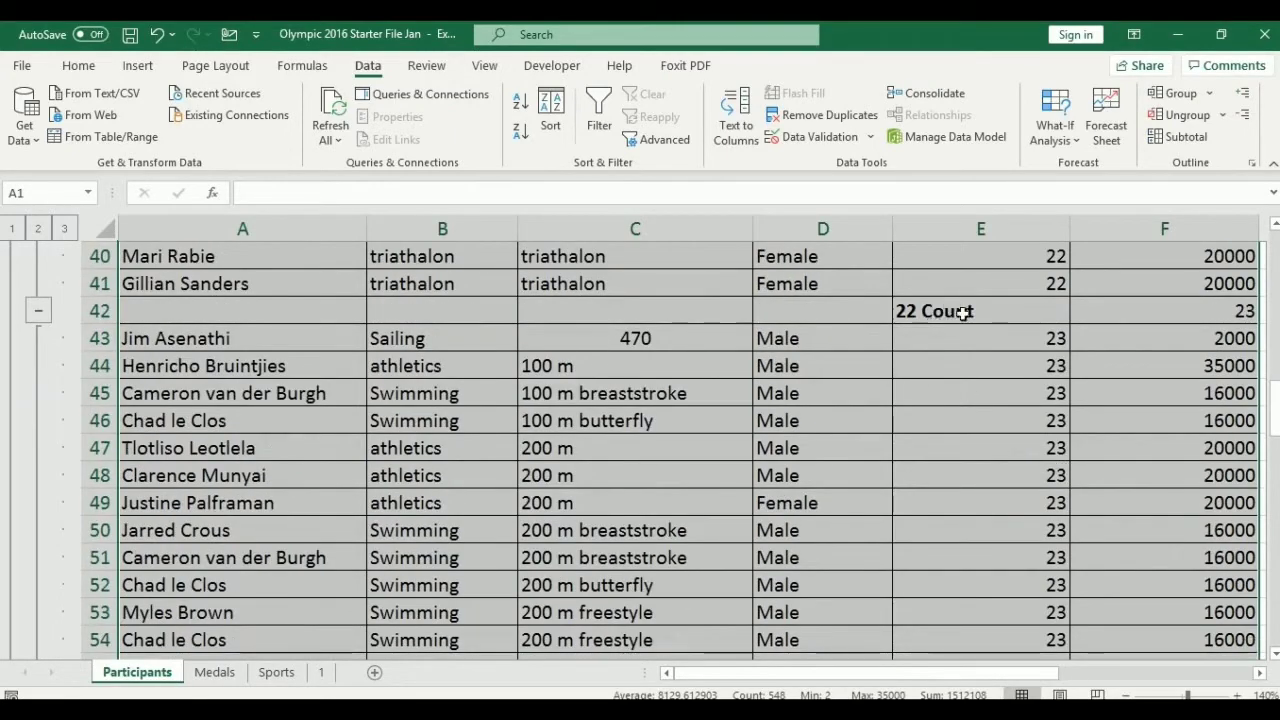
pyautogui.scroll(-10, 1138, 360)
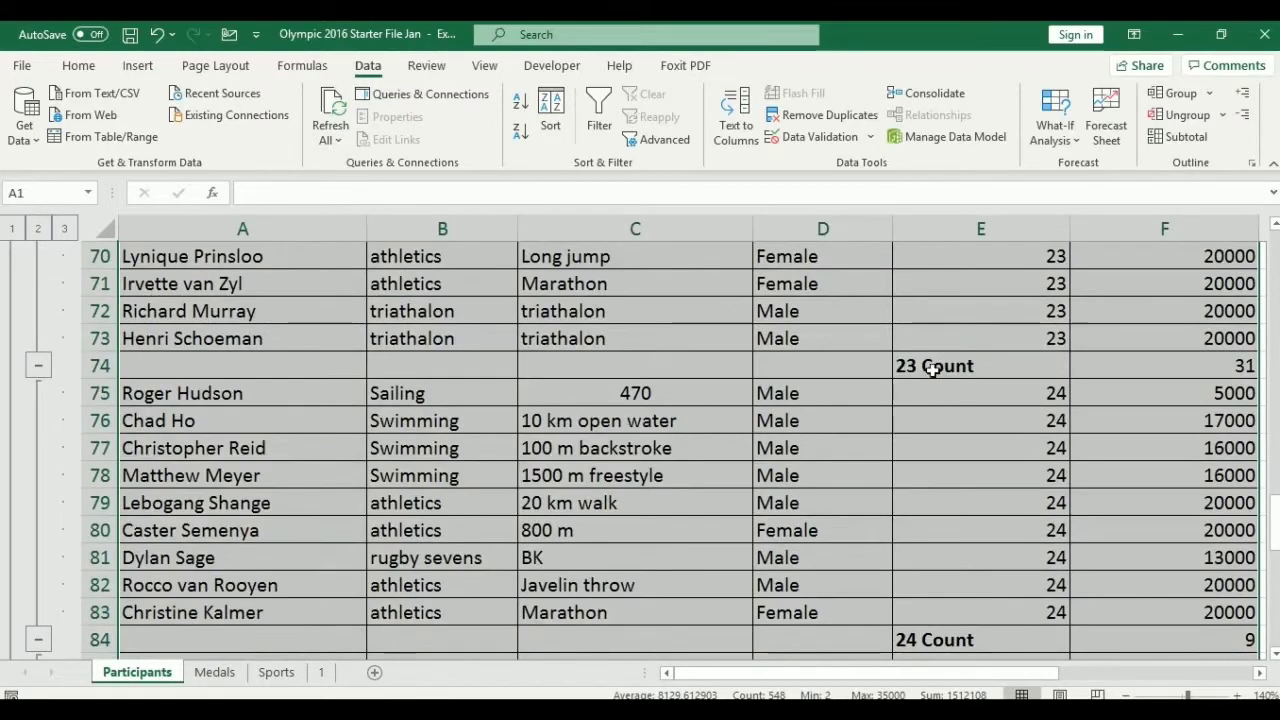
pyautogui.scroll(-4, 1064, 404)
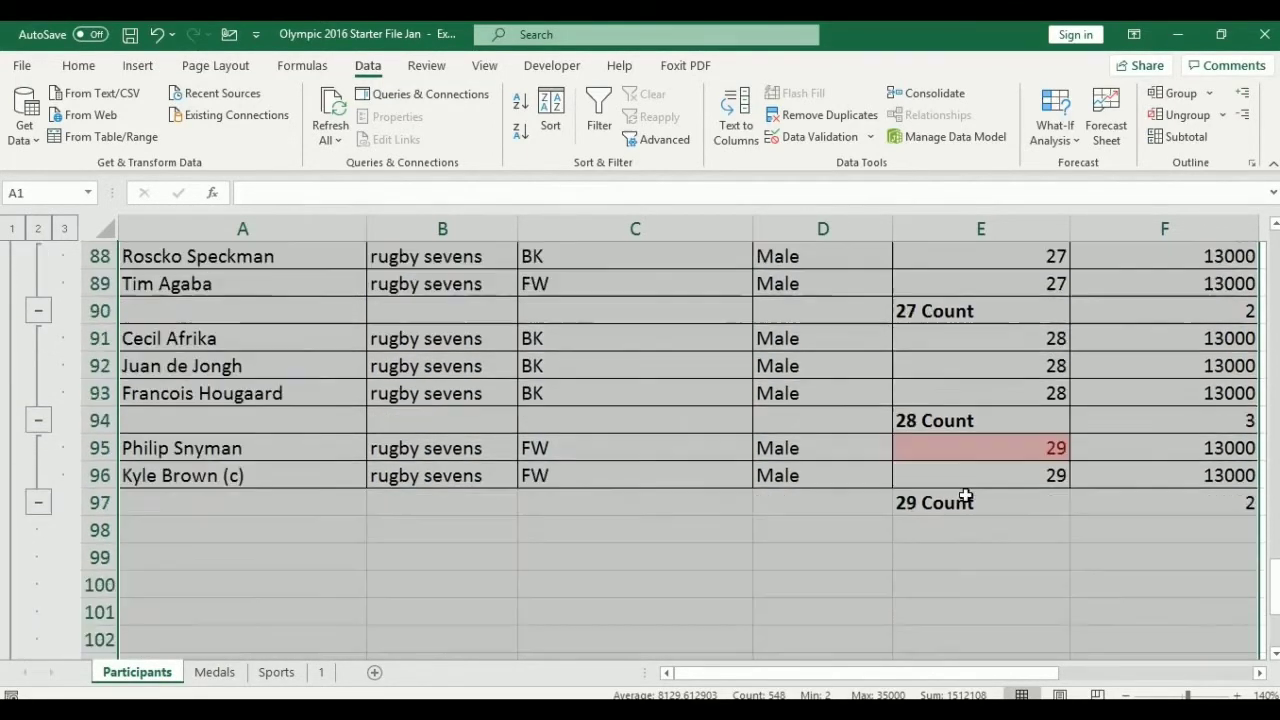
pyautogui.scroll(-2, 968, 500)
pyautogui.scroll(-3, 1146, 494)
pyautogui.scroll(2, 1146, 494)
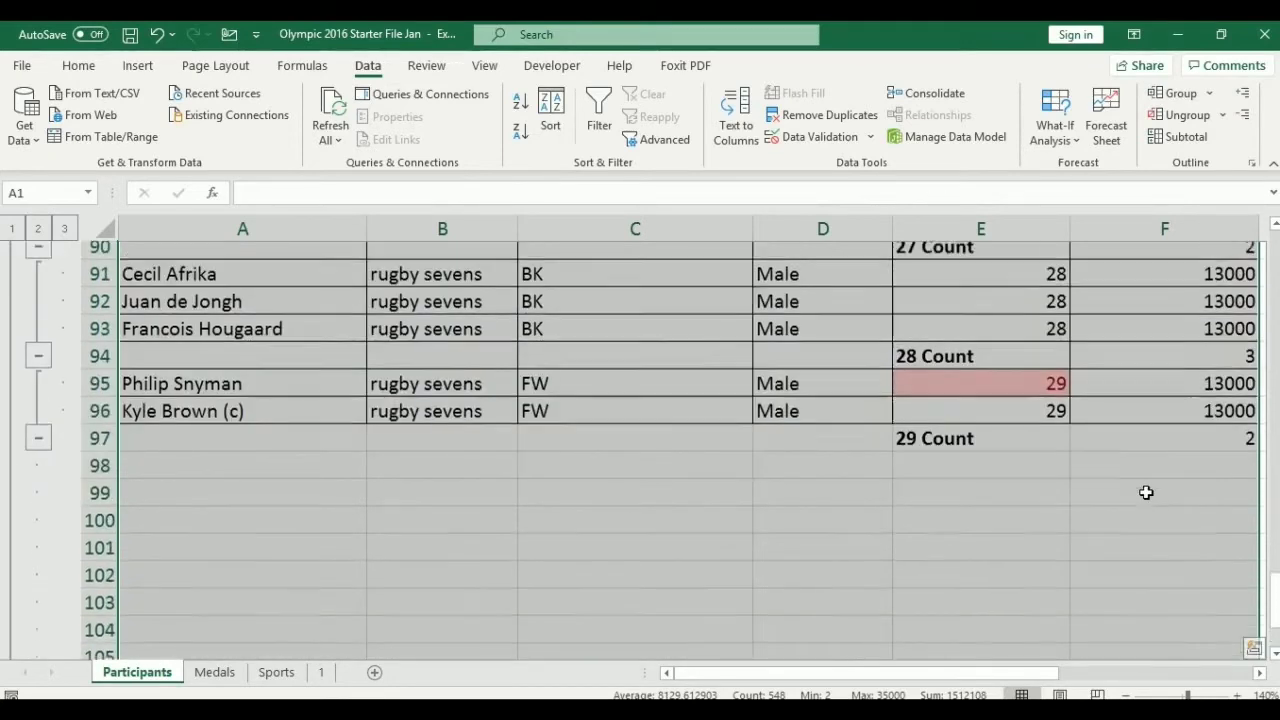
pyautogui.scroll(-2, 1144, 492)
pyautogui.scroll(-1, 1144, 492)
pyautogui.scroll(7, 1146, 490)
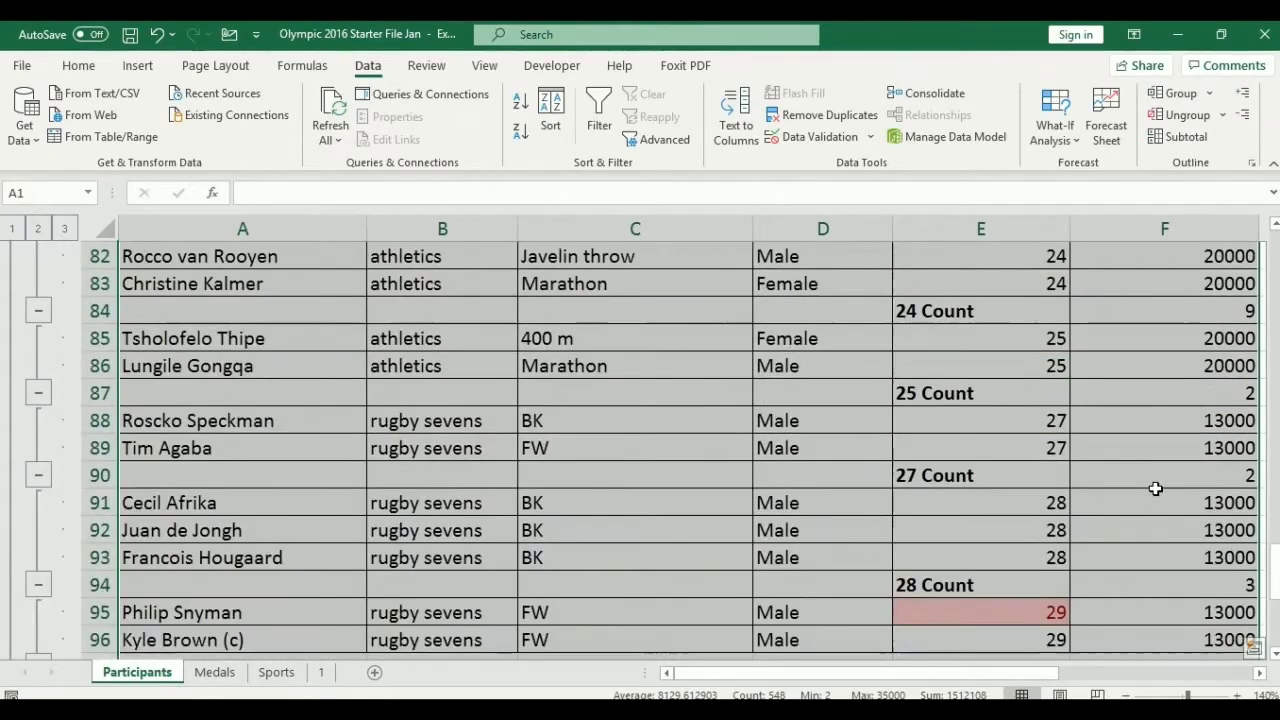
pyautogui.scroll(12, 1155, 487)
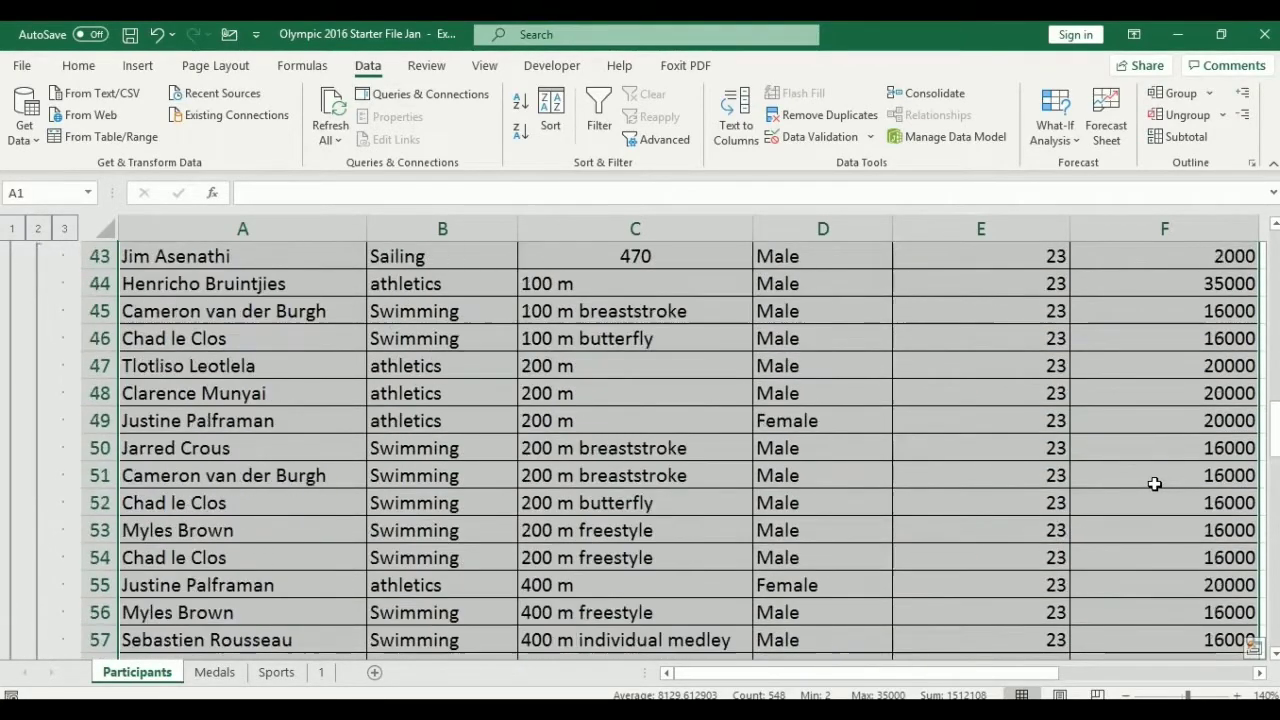
pyautogui.scroll(14, 1151, 484)
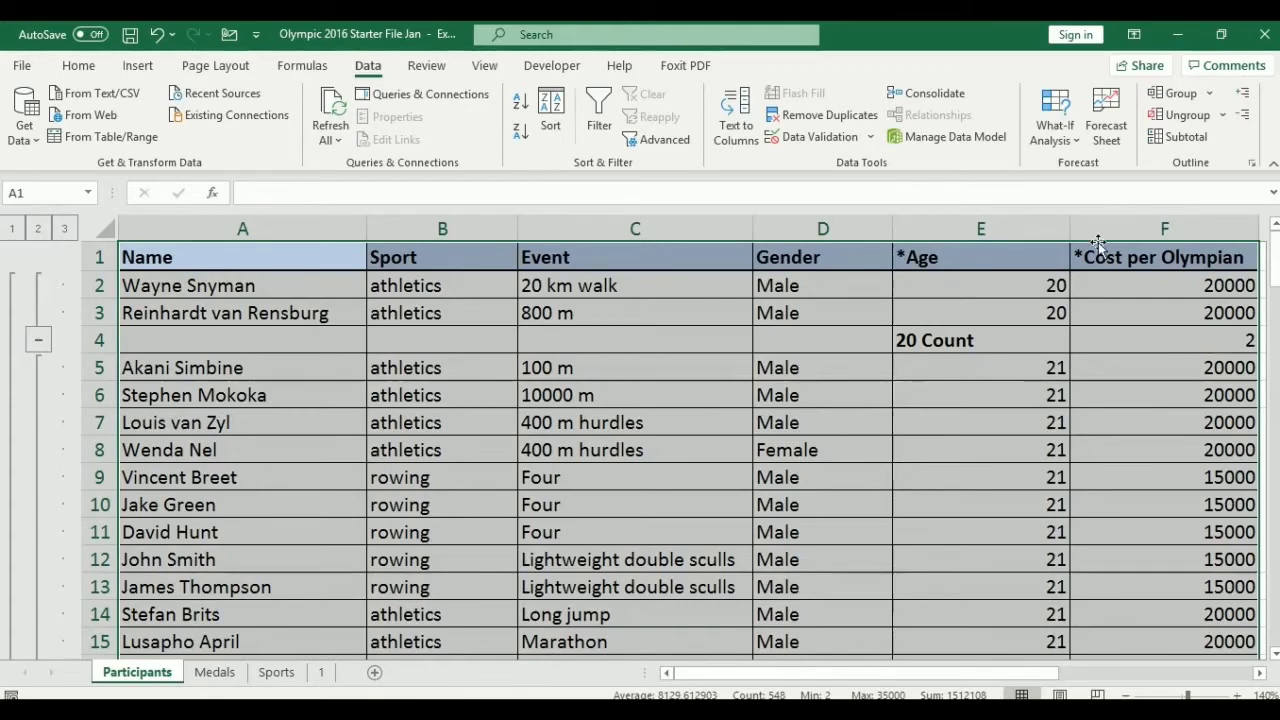
# - Clear the subtotals from the participants table and reapply them with the same settings: Count of *Cost per Olympian at each change in *Age
pyautogui.click(1186, 138)
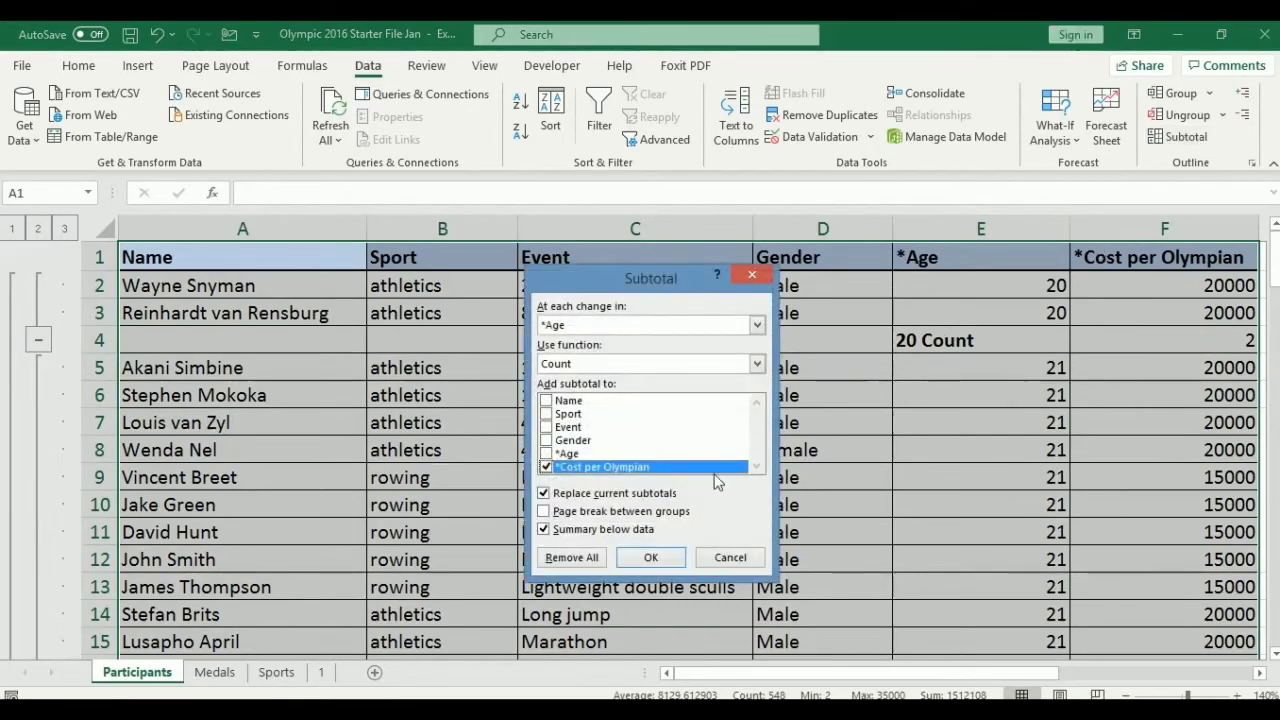
pyautogui.click(571, 557)
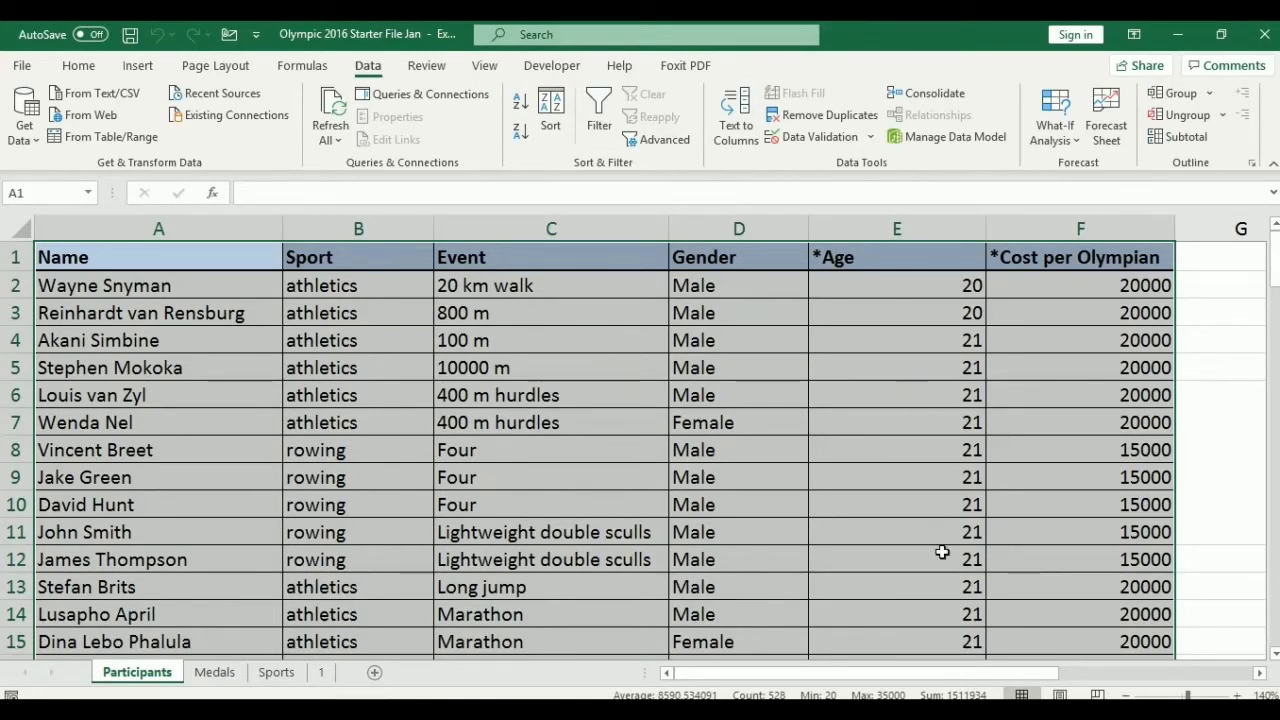
pyautogui.click(1186, 136)
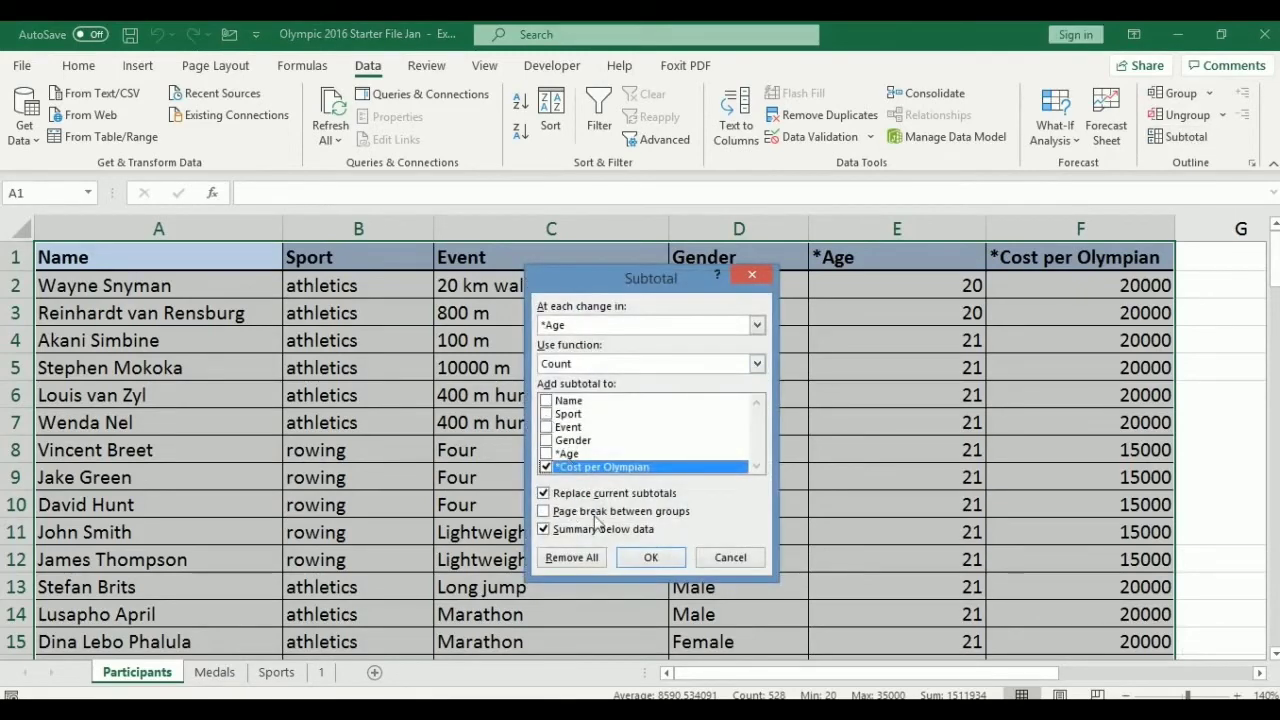
pyautogui.click(651, 557)
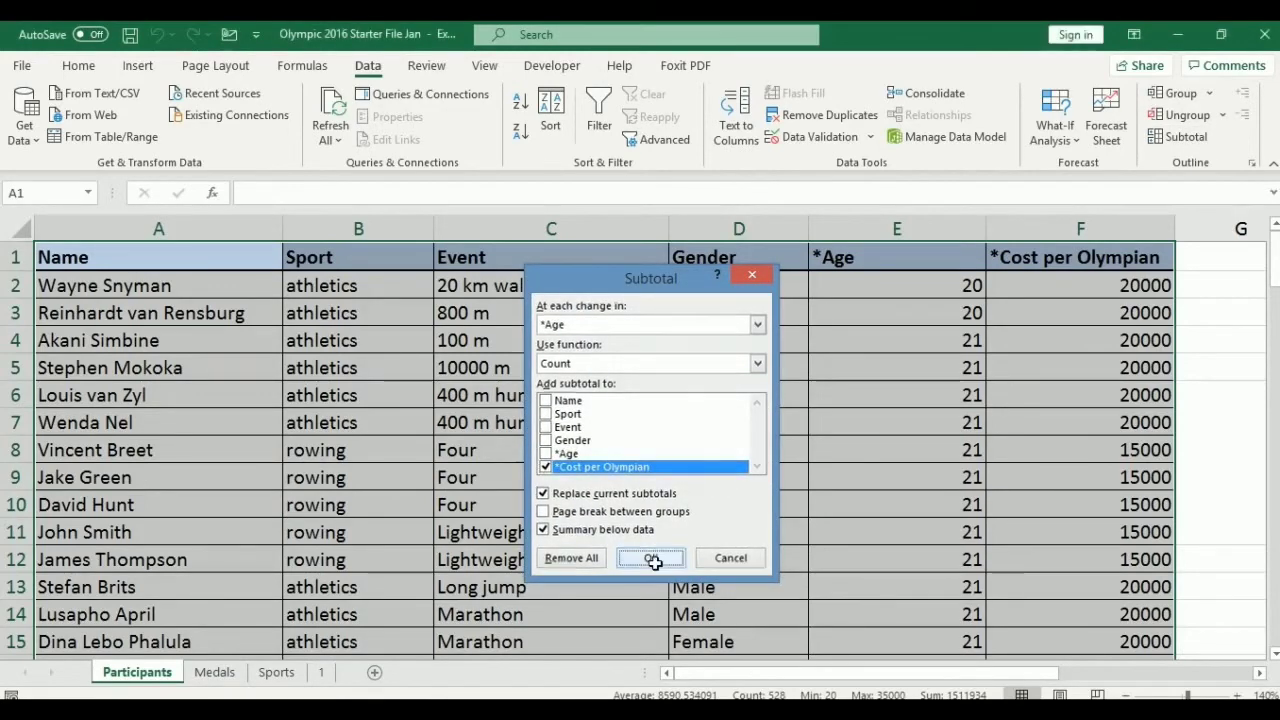